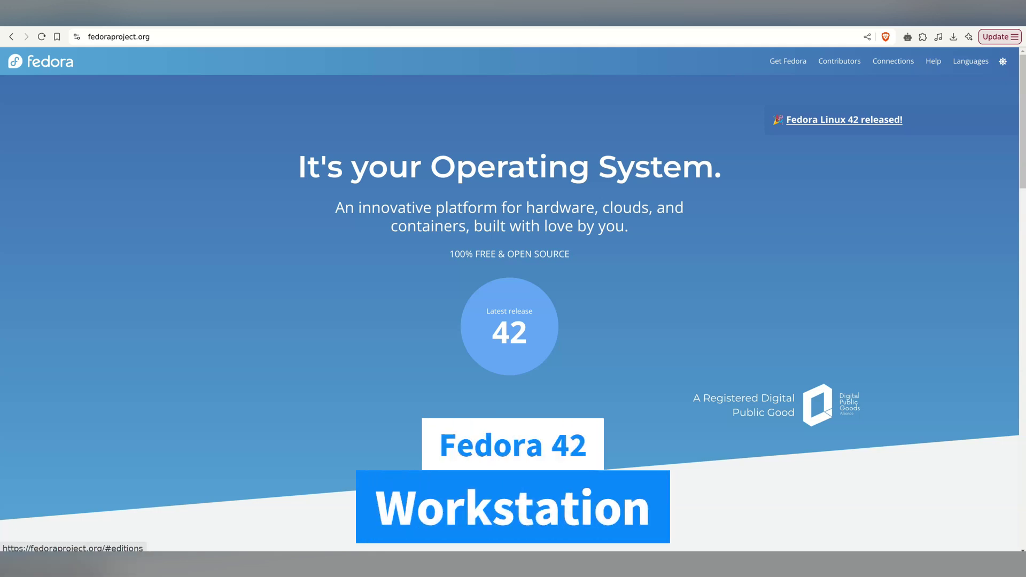
Open Workstation's Download Now page from the Fedora homepage and scroll to the Live ISO list.
scroll(513, 299, down, 6)
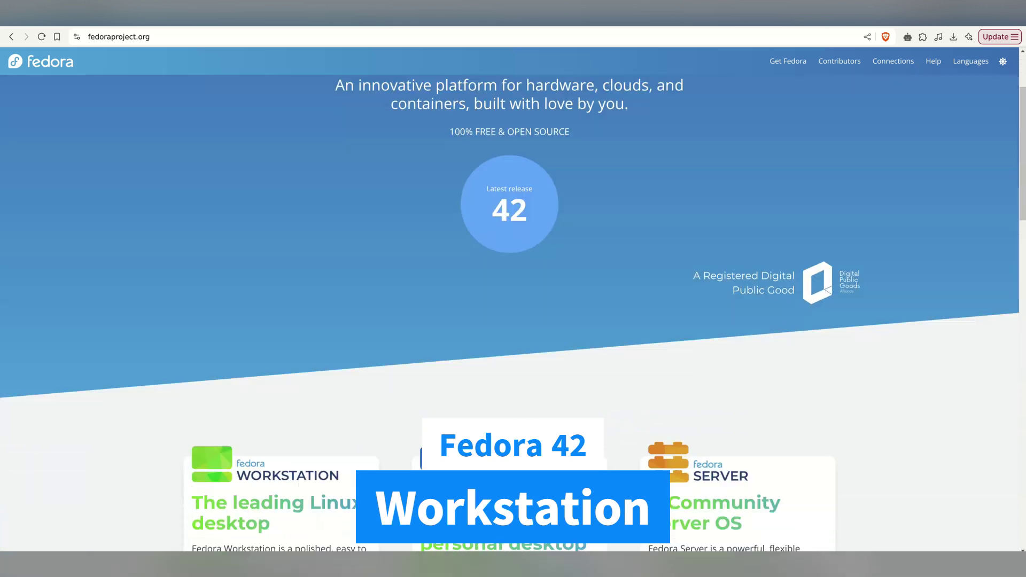
scroll(513, 300, down, 2)
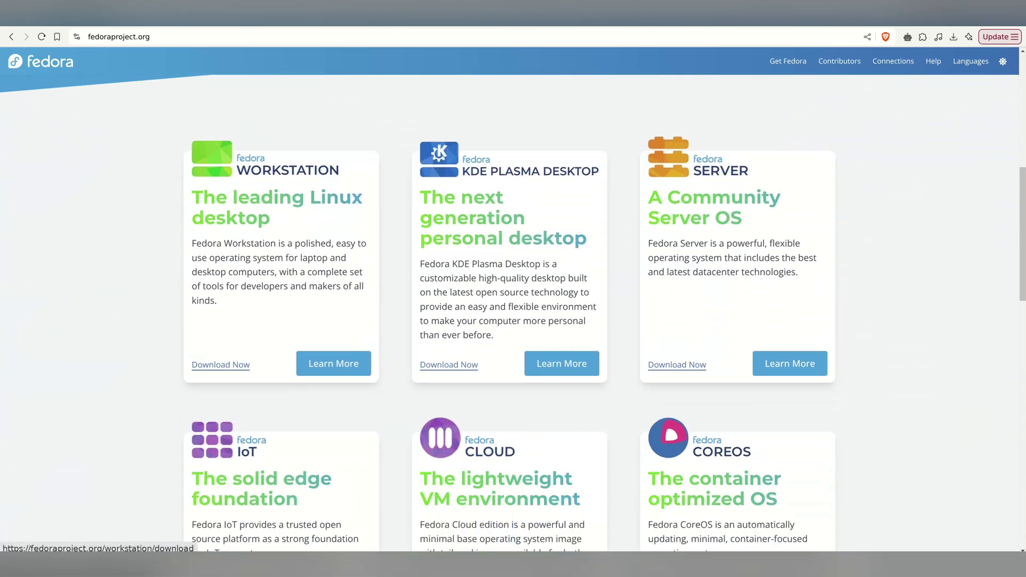
click(221, 365)
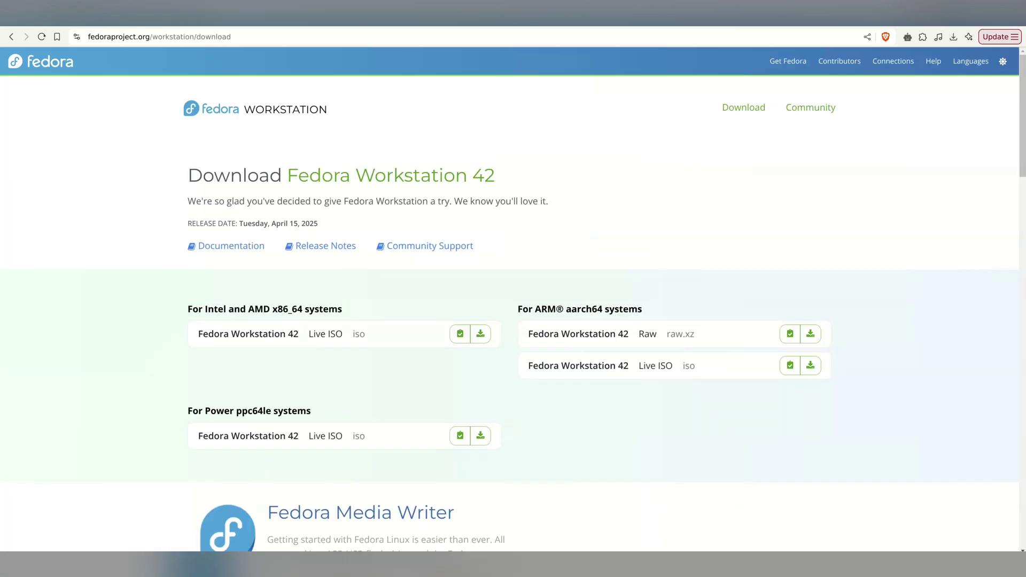
scroll(513, 299, down, 1)
scroll(513, 300, down, 1)
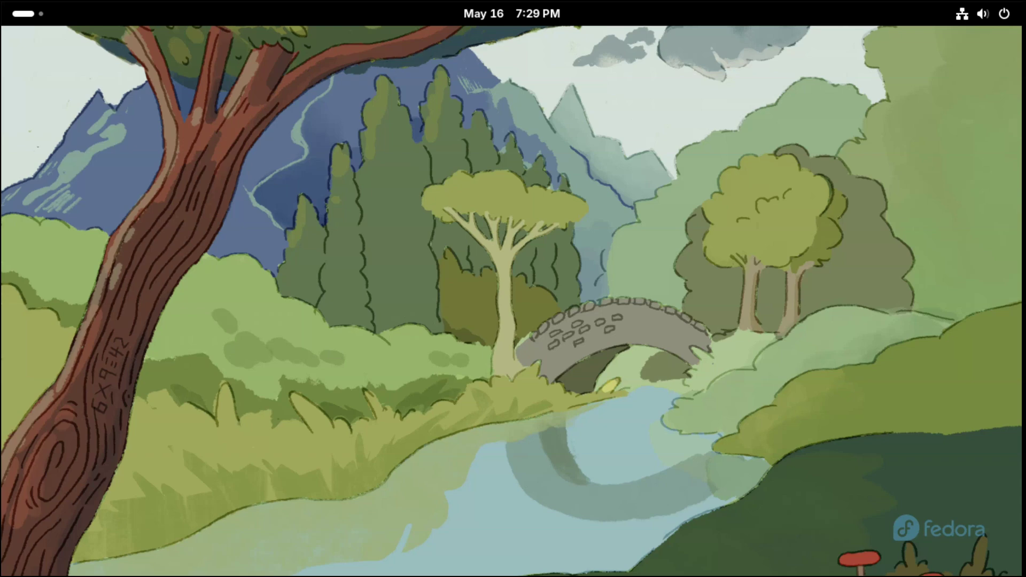
From the Activities overview, launch Install to Hard Drive from the dash.
key(super)
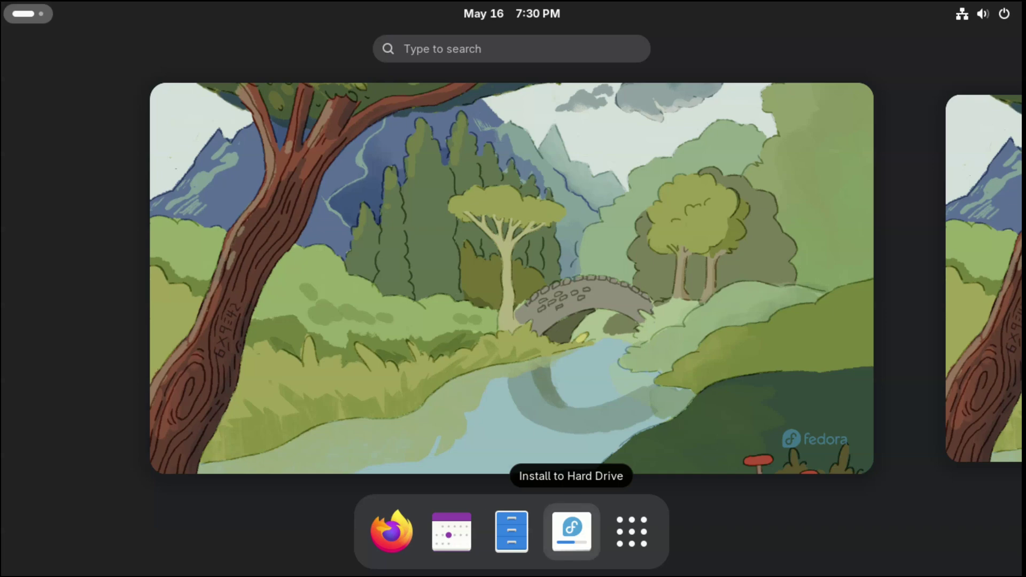
click(571, 531)
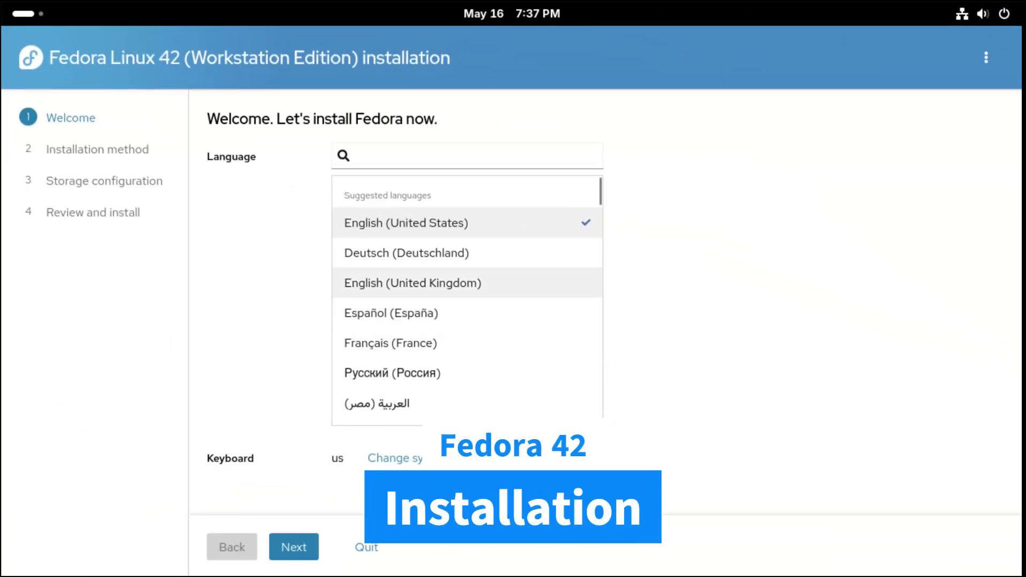
Preview English (United Kingdom), Deutsch and Arabic, then settle on English (United States).
click(412, 282)
click(406, 252)
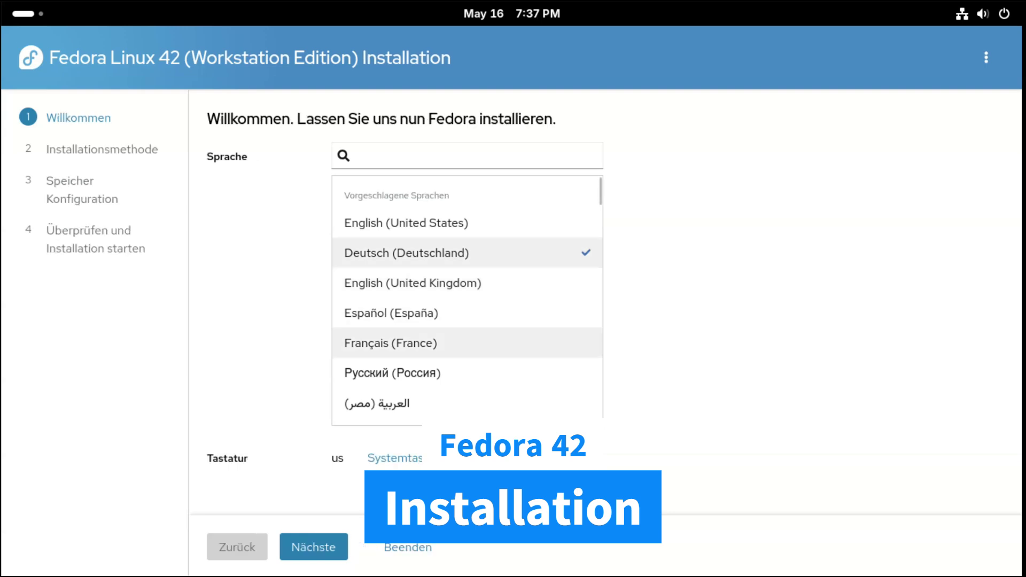
click(377, 404)
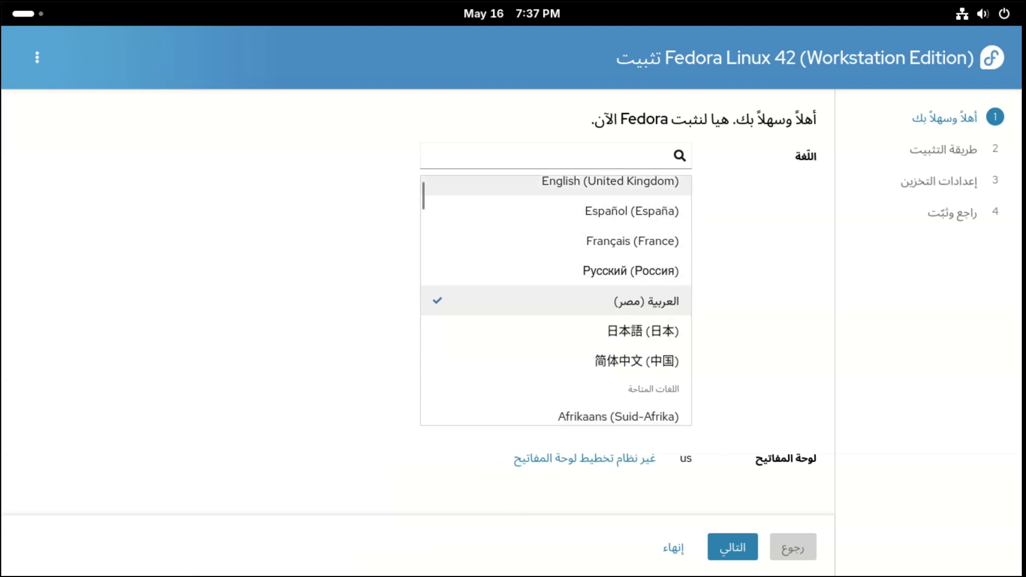
click(609, 185)
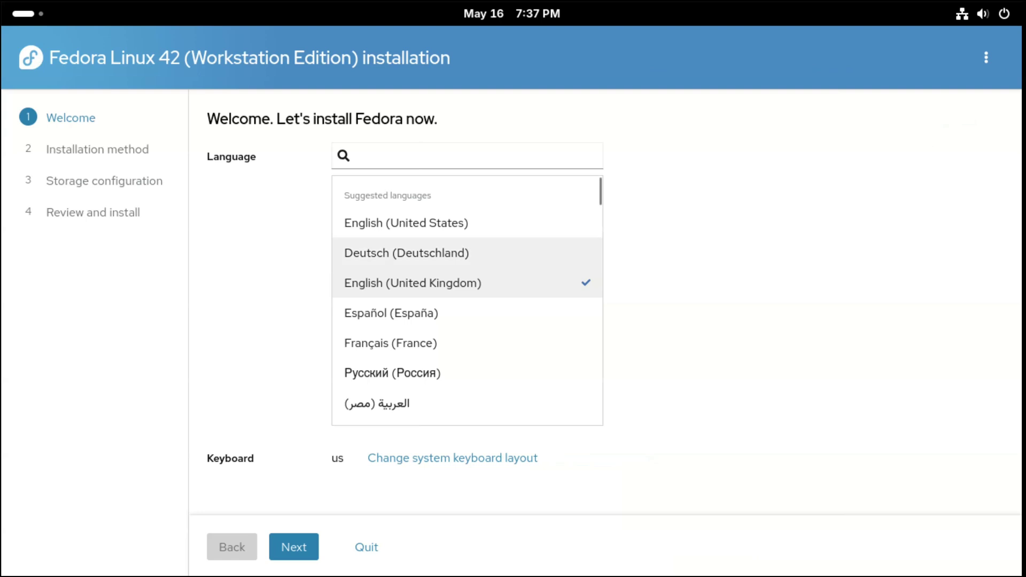
click(406, 223)
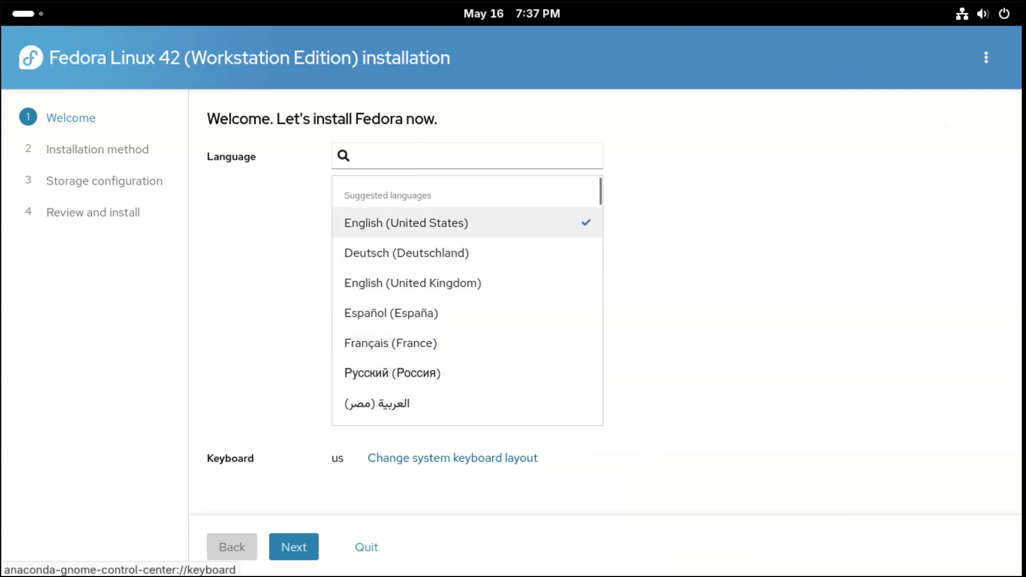
Continue to the installation method and try Mount point assignment instead of Use entire disk.
click(294, 547)
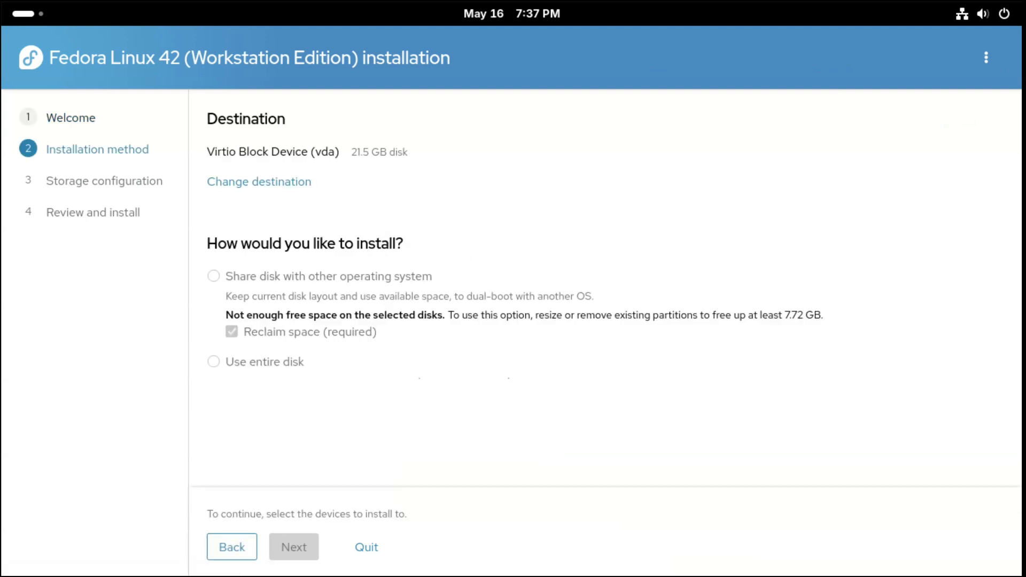
click(213, 362)
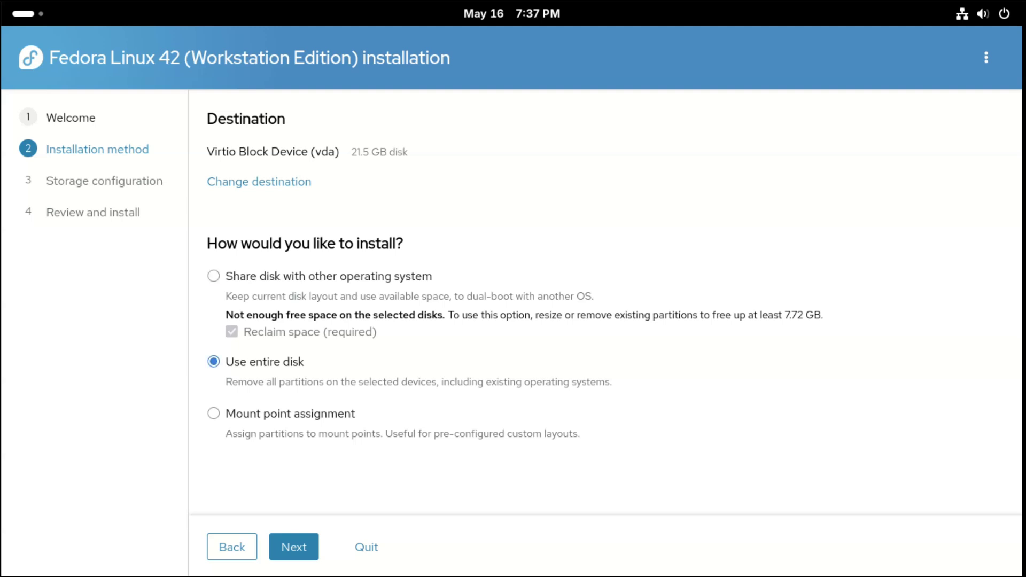
click(213, 414)
click(294, 547)
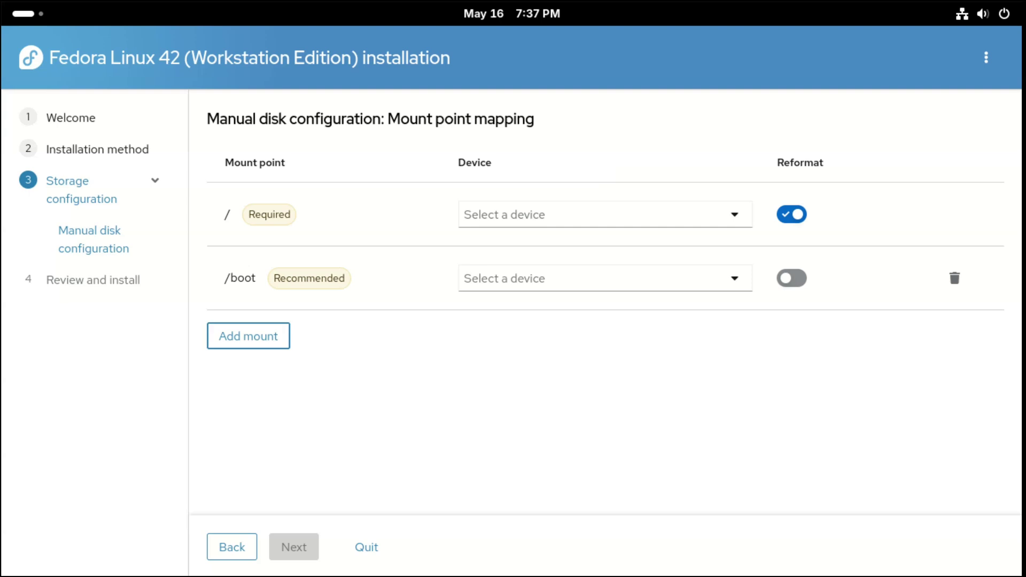
Add a custom mount row, browse the device lists for it and /boot, then remove it.
click(249, 335)
click(604, 342)
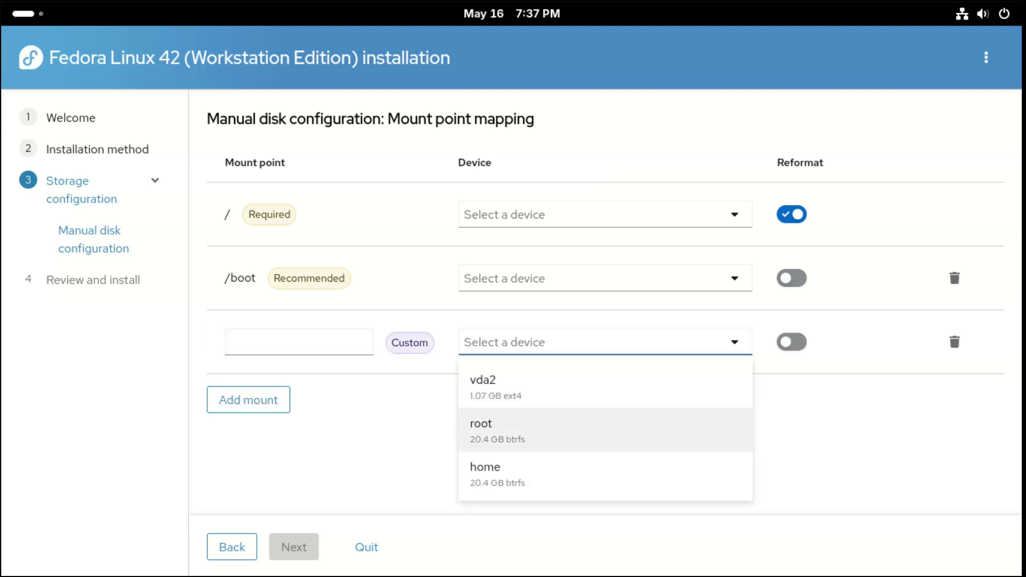
key(Escape)
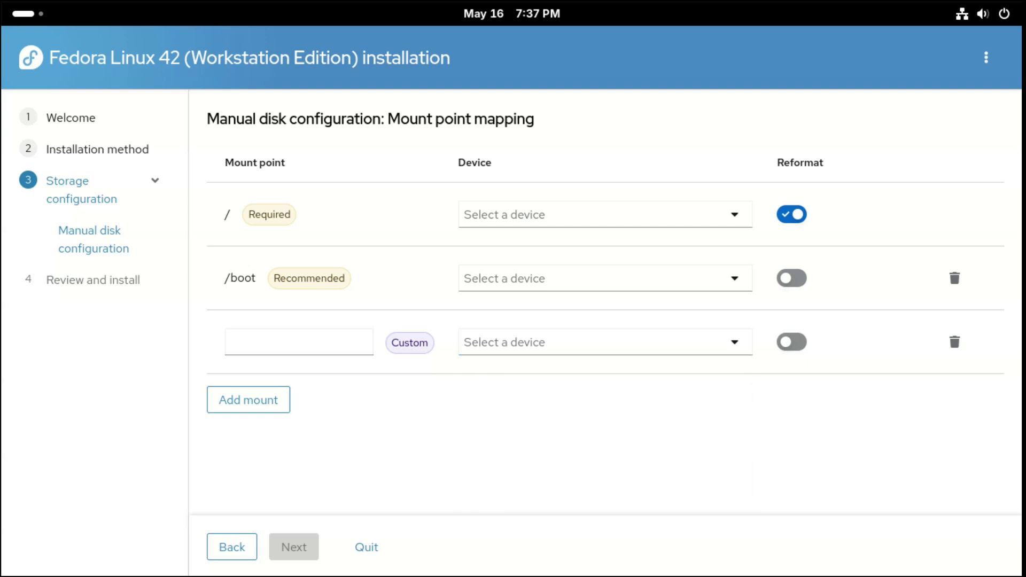
key(Tab)
click(605, 278)
key(Down)
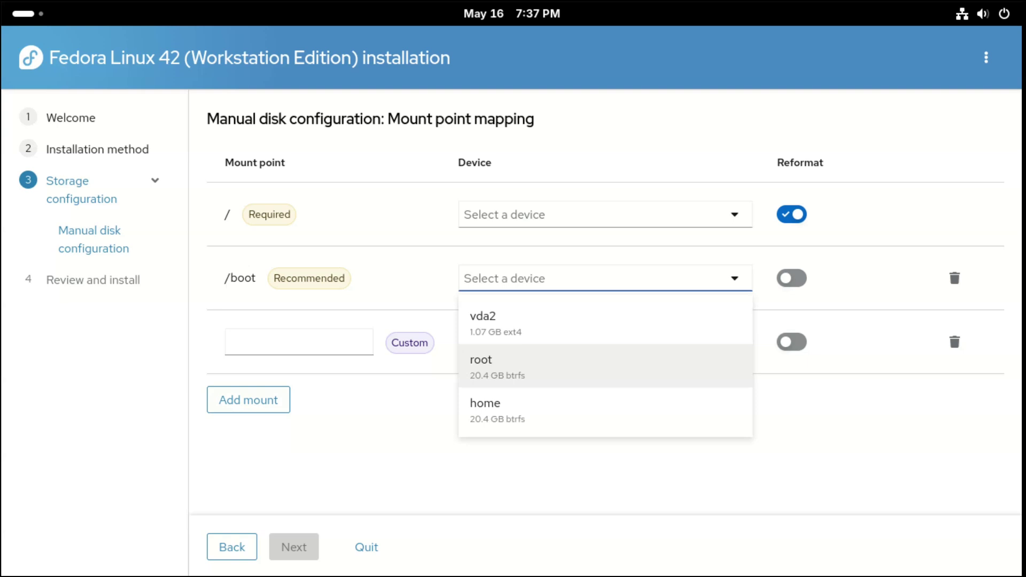
key(Escape)
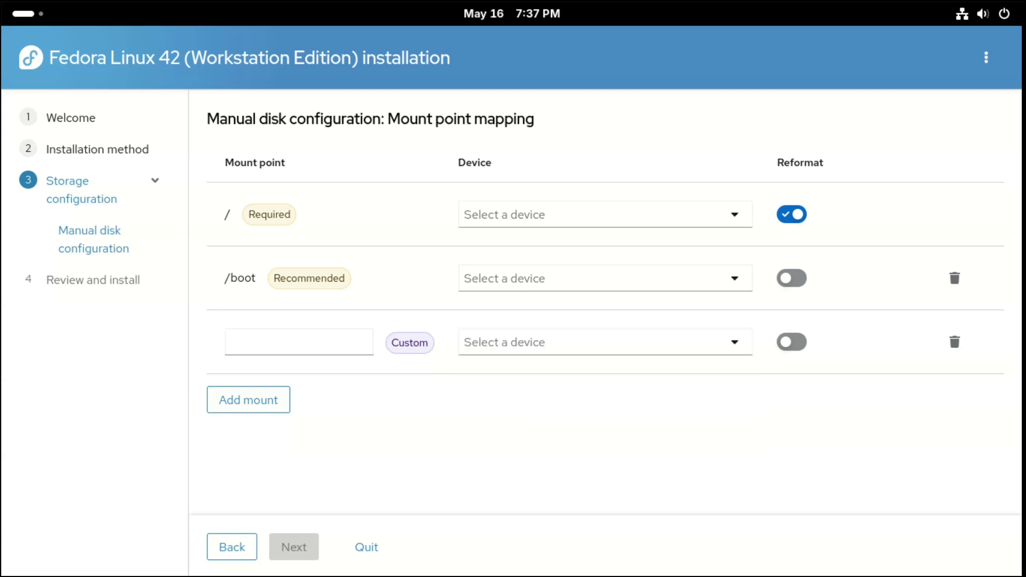
key(Return)
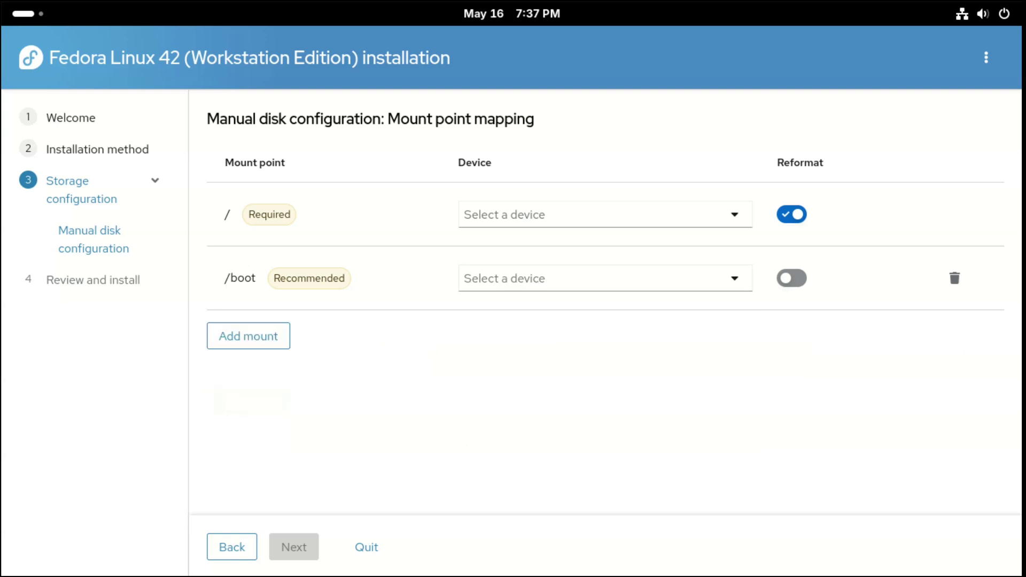
Go back, select Use entire disk, and continue to the storage configuration step.
key(Tab)
key(Return)
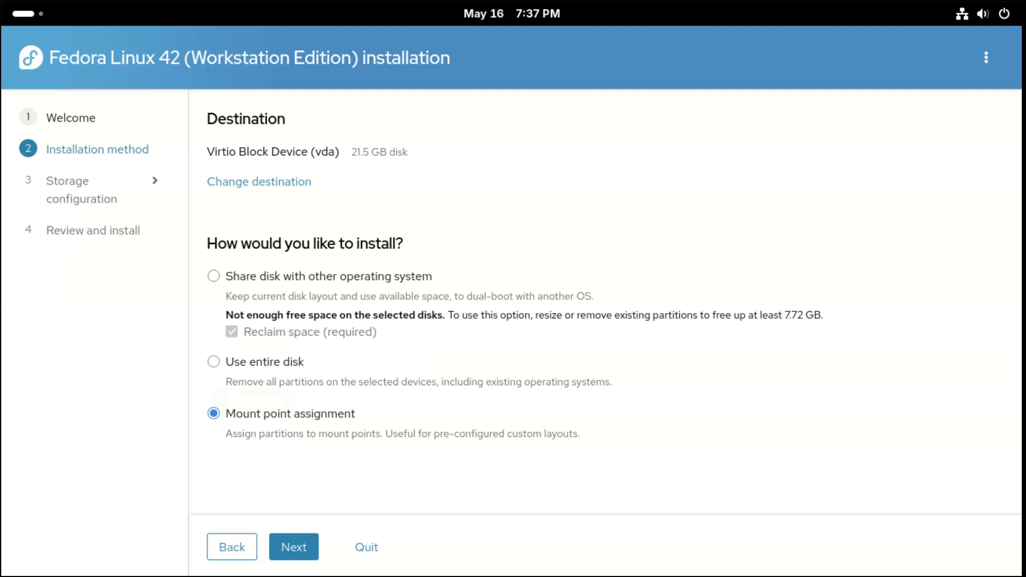
key(Up)
key(Tab)
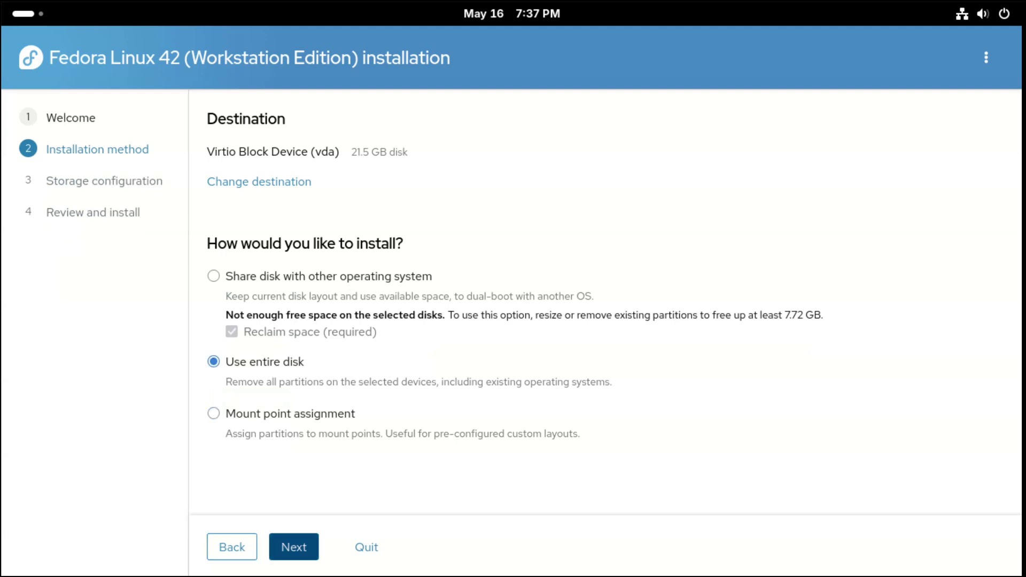
key(Return)
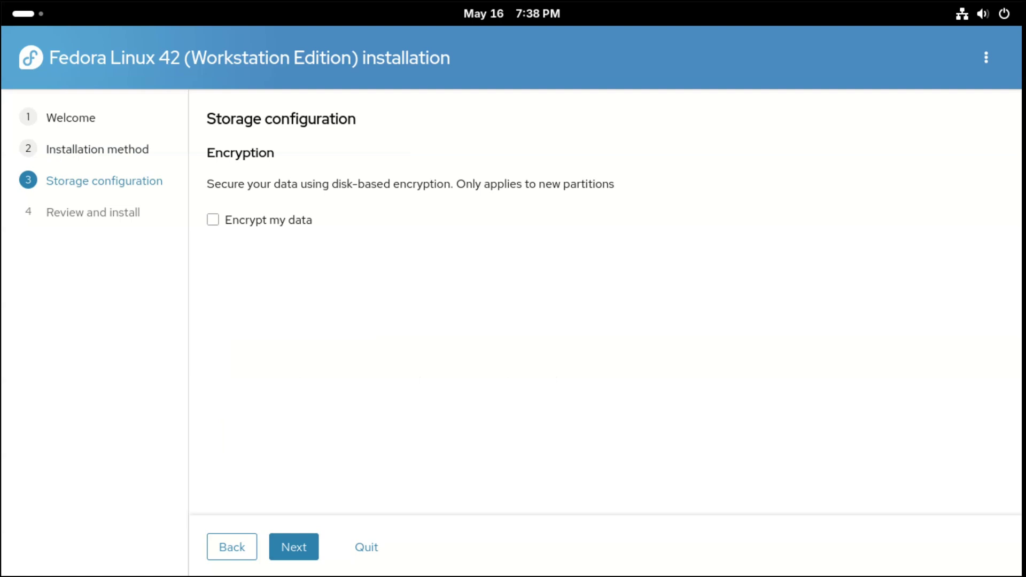
Skip encryption, confirm erasing existing data, and start installing Fedora Linux 42.
key(Return)
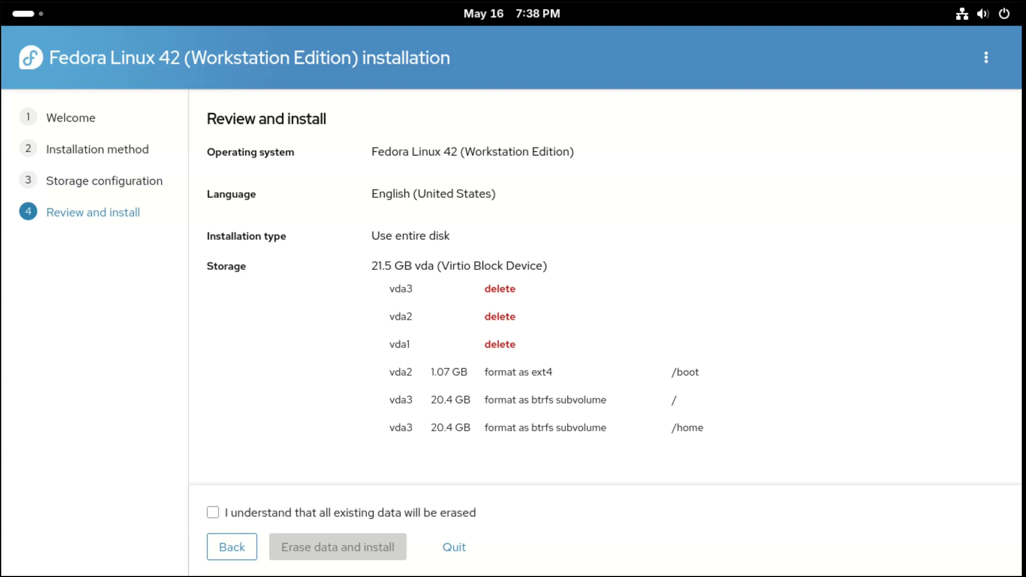
key(space)
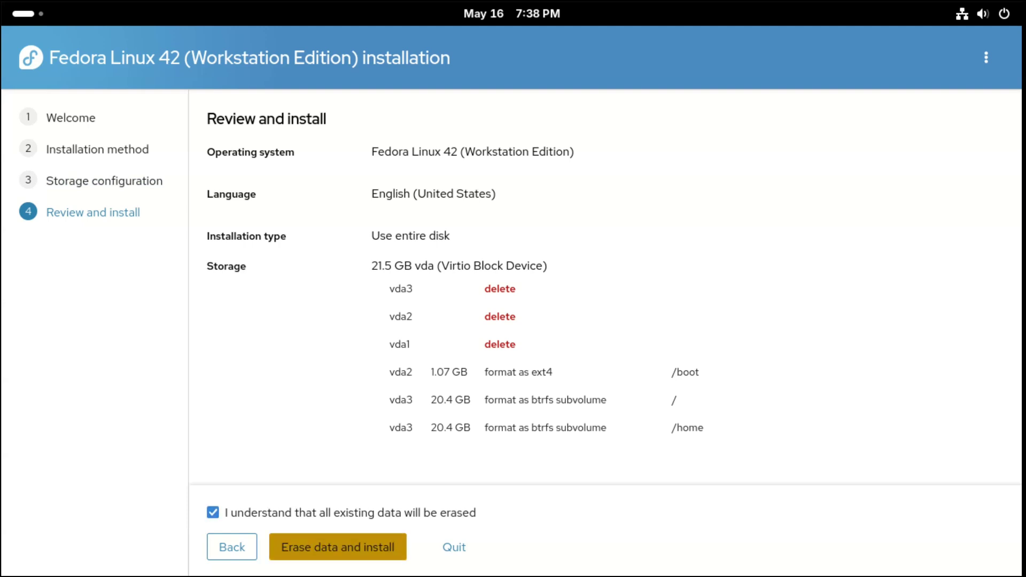
key(Return)
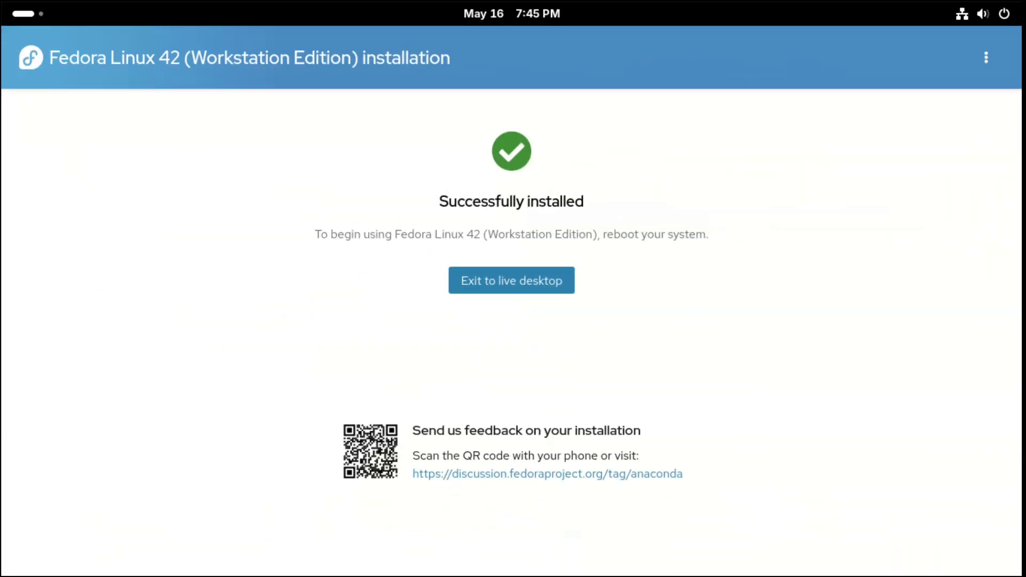
View the installer's About information, then close it.
click(986, 57)
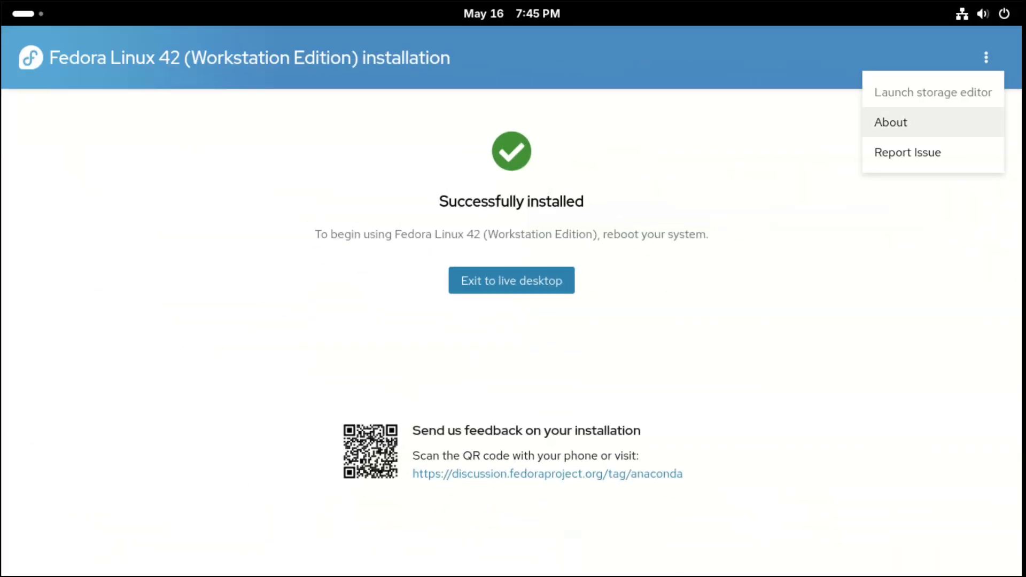
key(Return)
key(Escape)
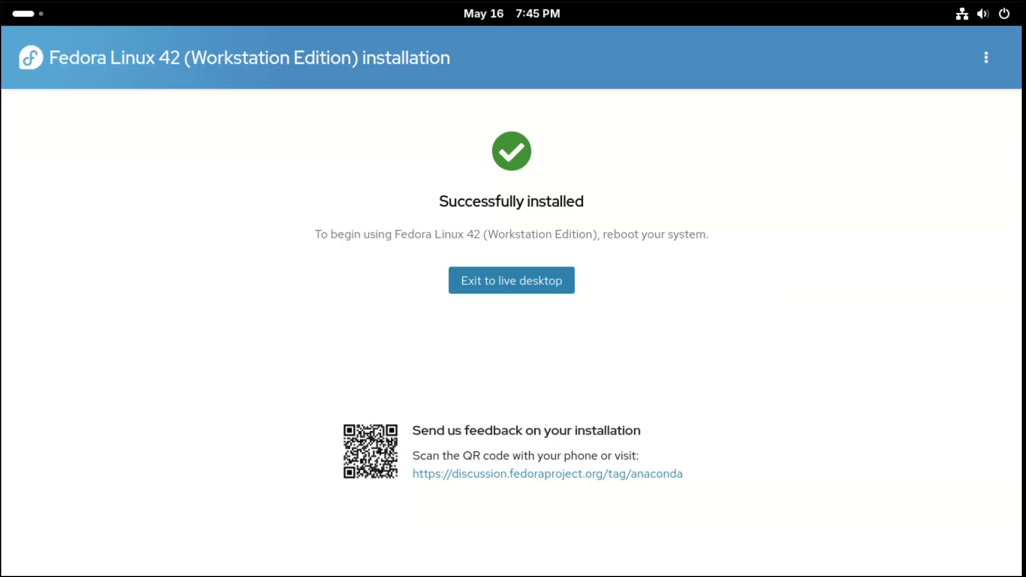
key(Tab)
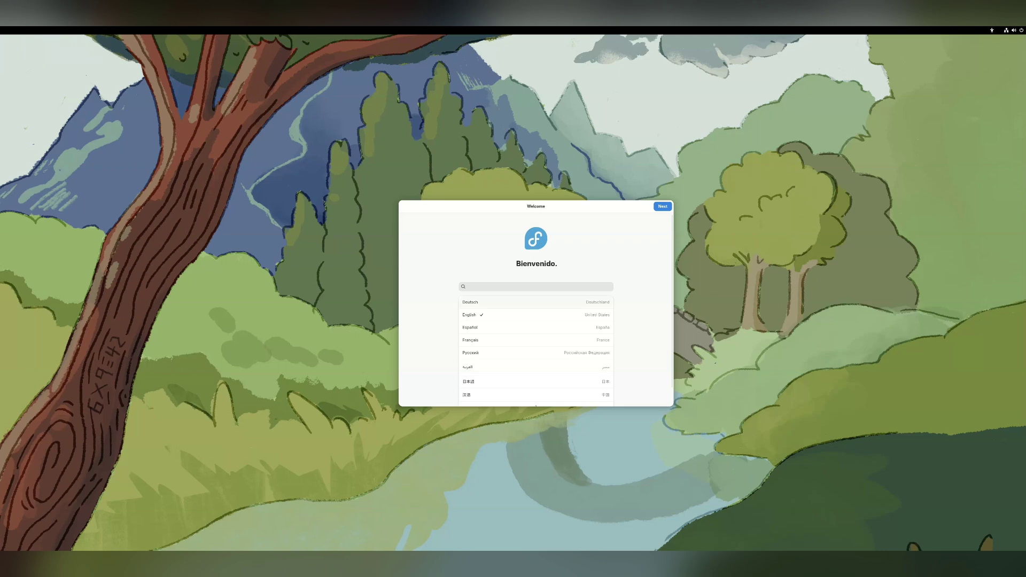
Switch the setup language from Deutsch to English and accept the keyboard layout.
click(471, 302)
click(662, 207)
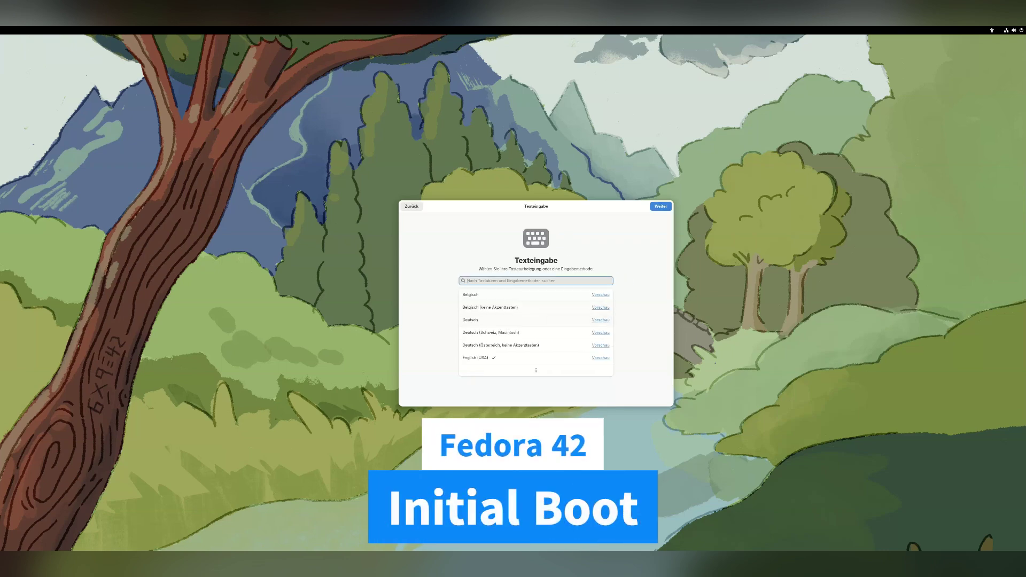
click(411, 207)
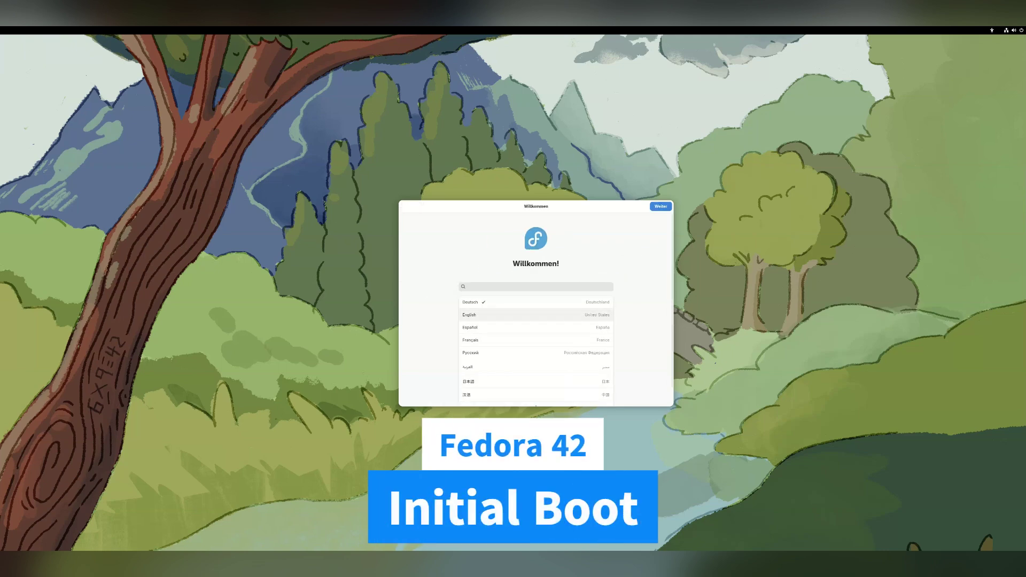
click(469, 315)
click(661, 207)
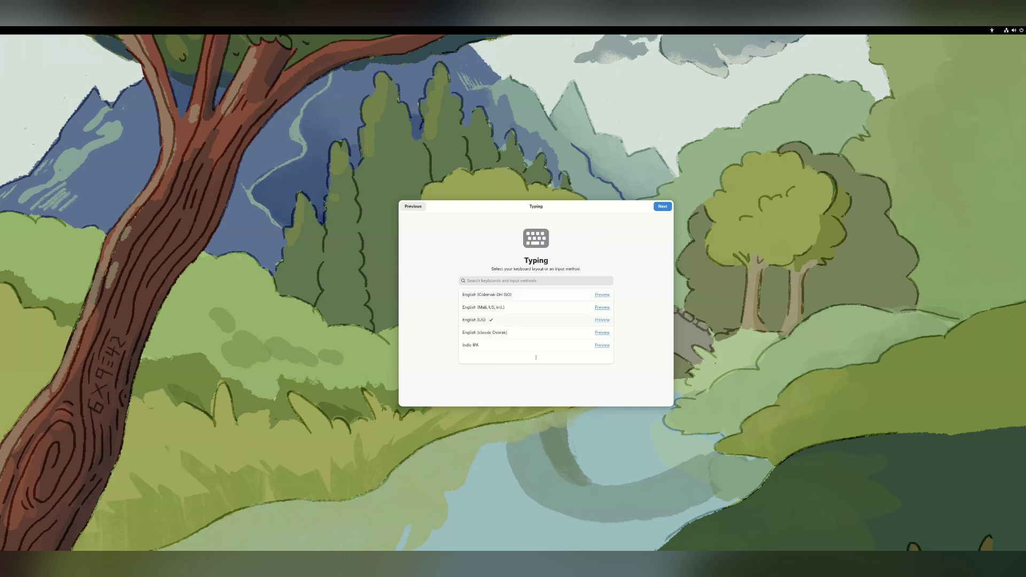
key(Return)
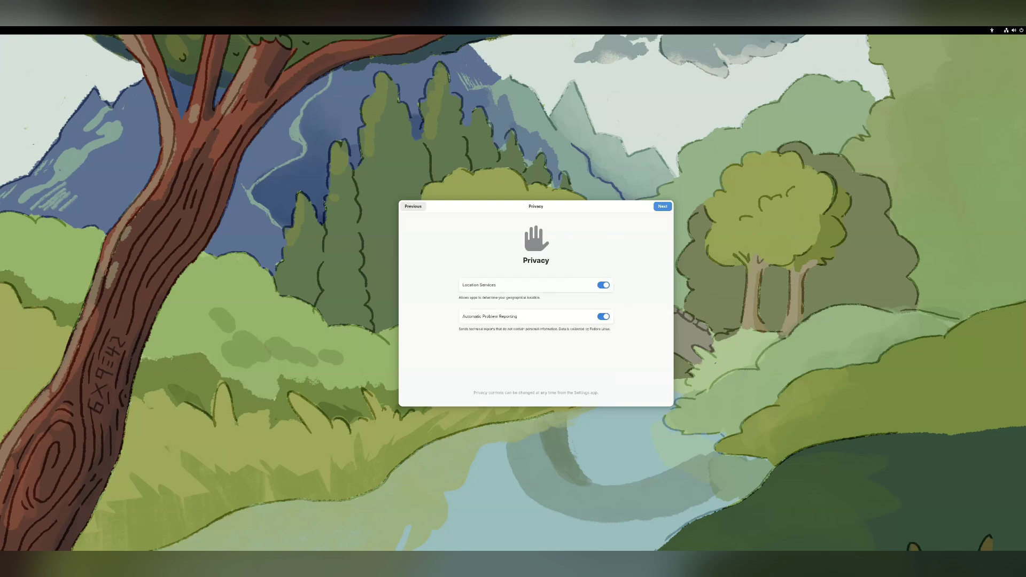
Turn off Automatic Problem Reporting, accept the time zone, and enable third-party repositories.
key(space)
key(Return)
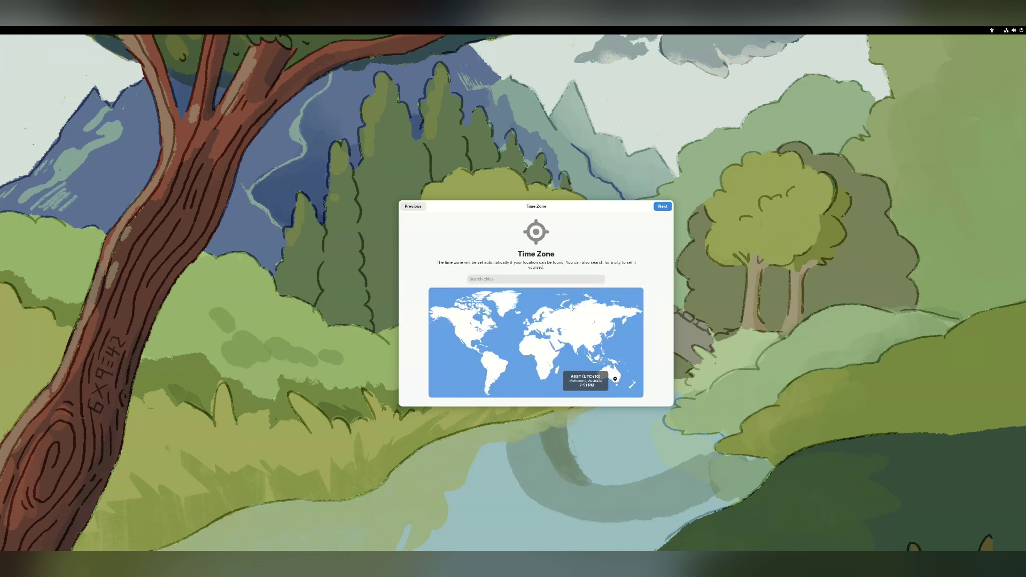
key(Return)
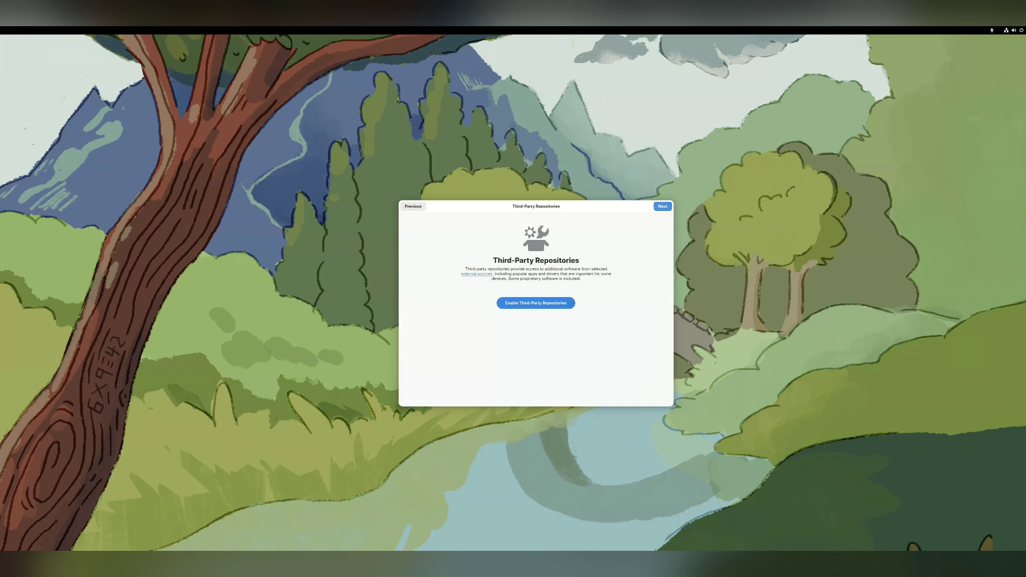
key(space)
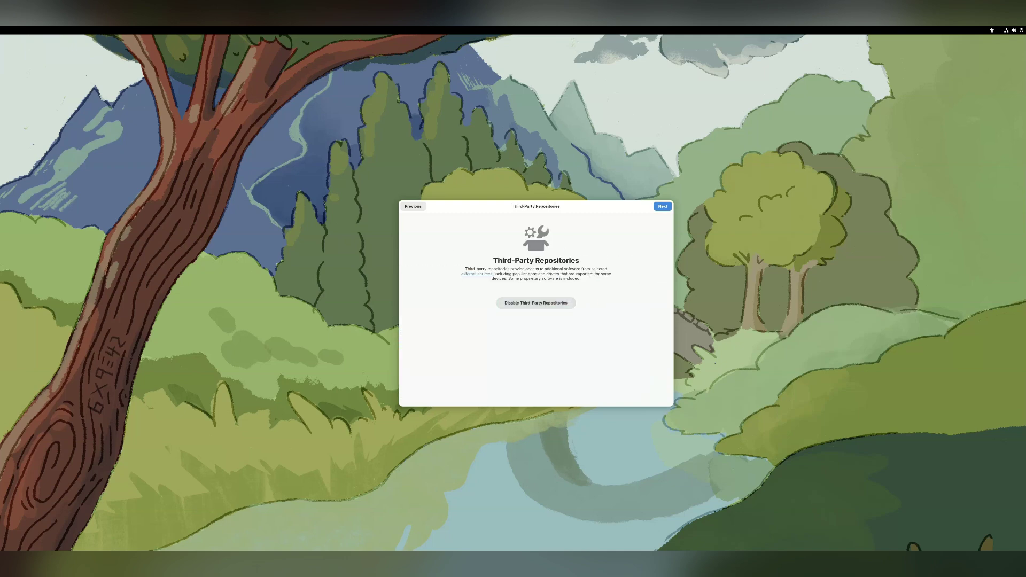
key(Return)
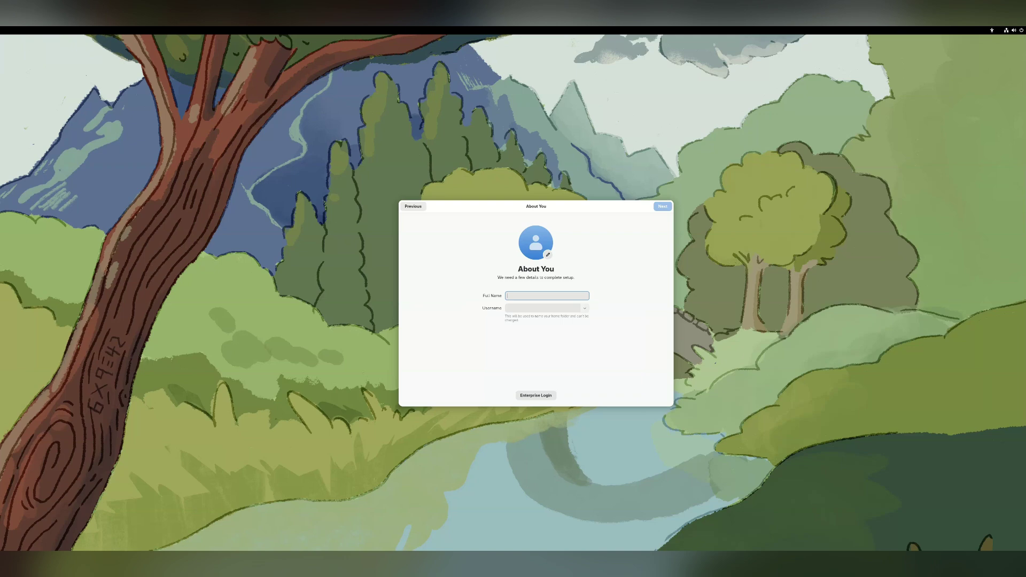
Enter the user's full name, then set and confirm the account password.
text(Dad)
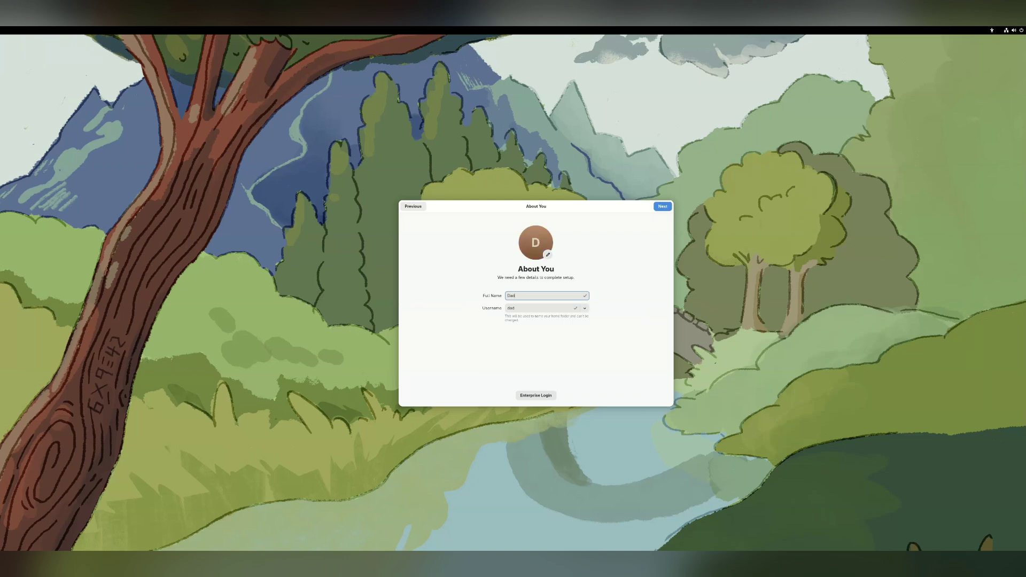
key(Return)
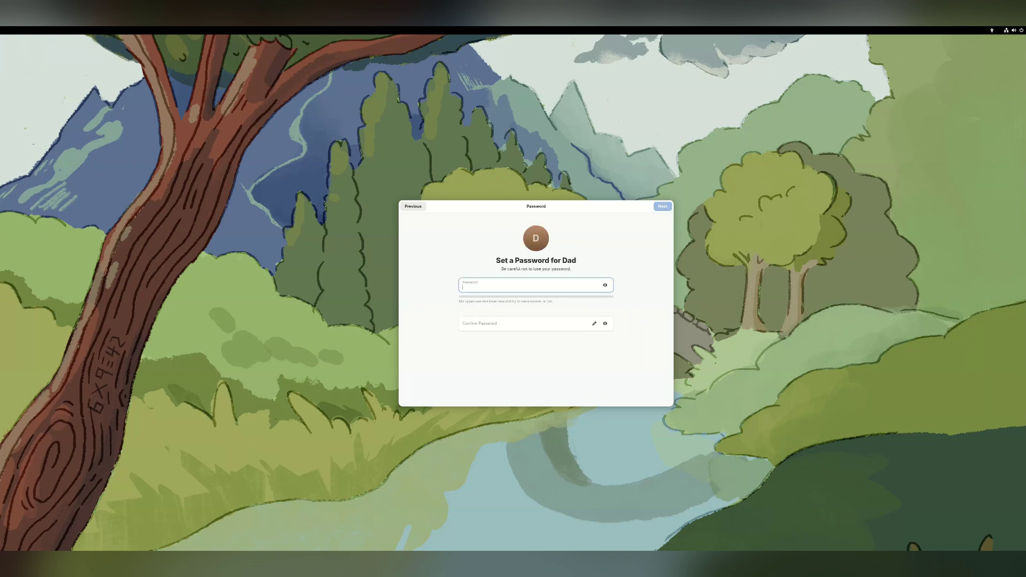
text(123456)
key(Tab)
key(Tab)
text(123456)
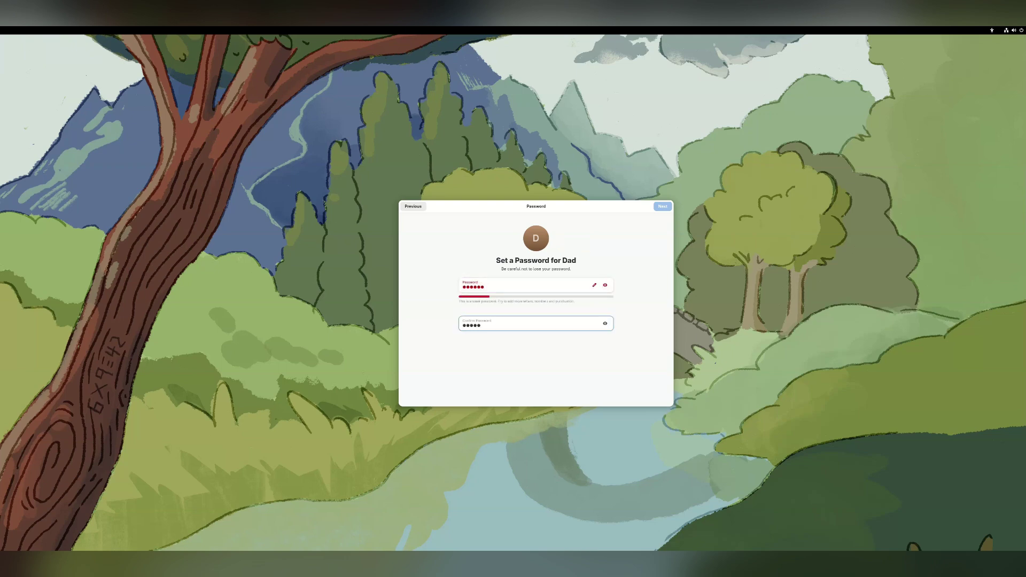
key(Return)
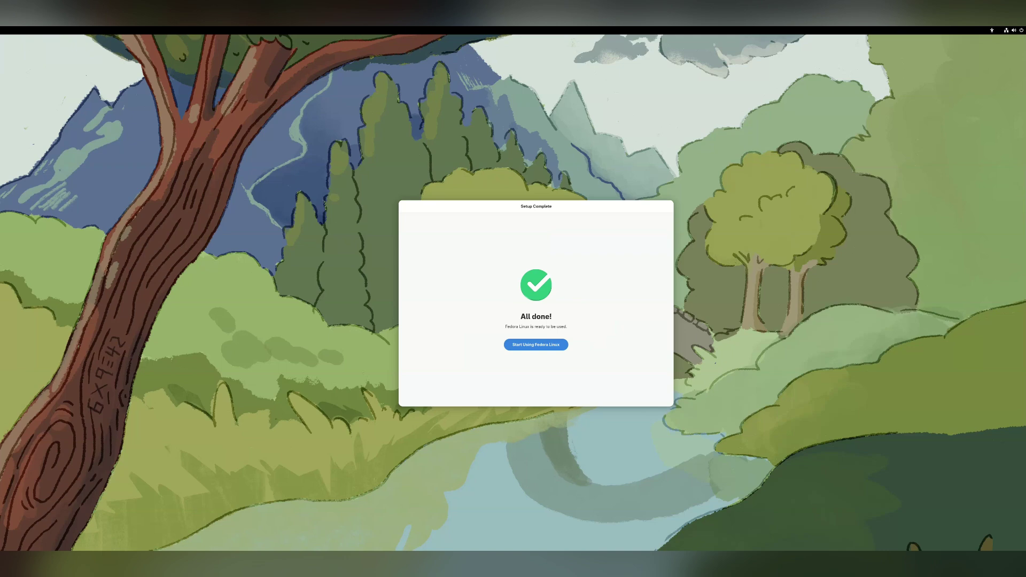
Start using Fedora Linux, accept the tour, and open the display settings.
key(Return)
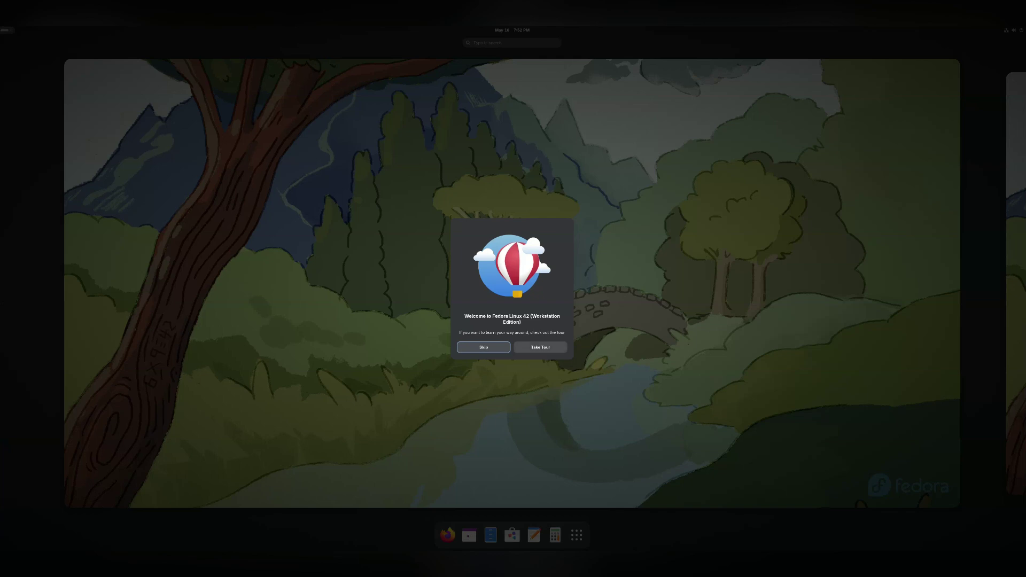
key(Return)
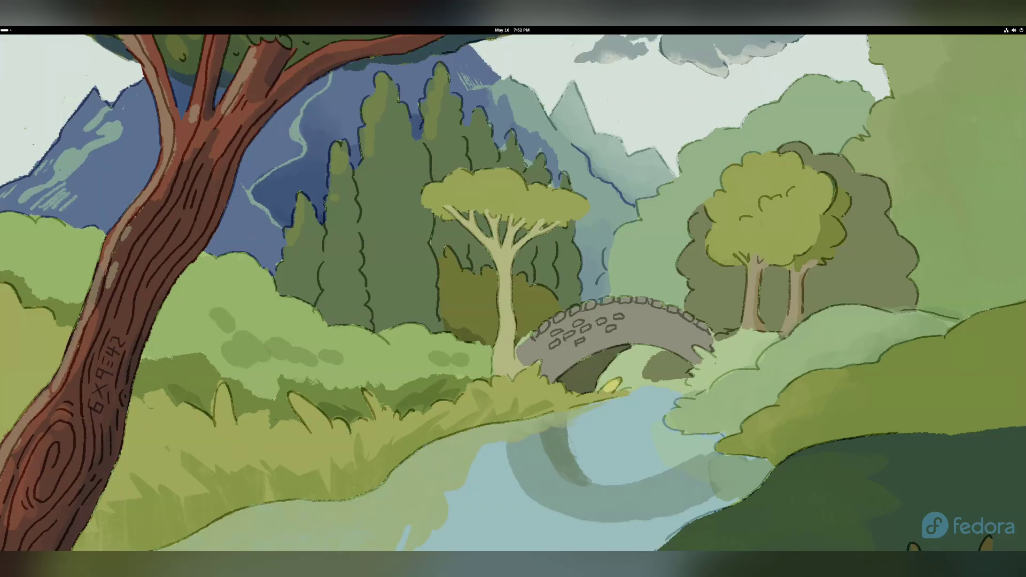
right_click(752, 114)
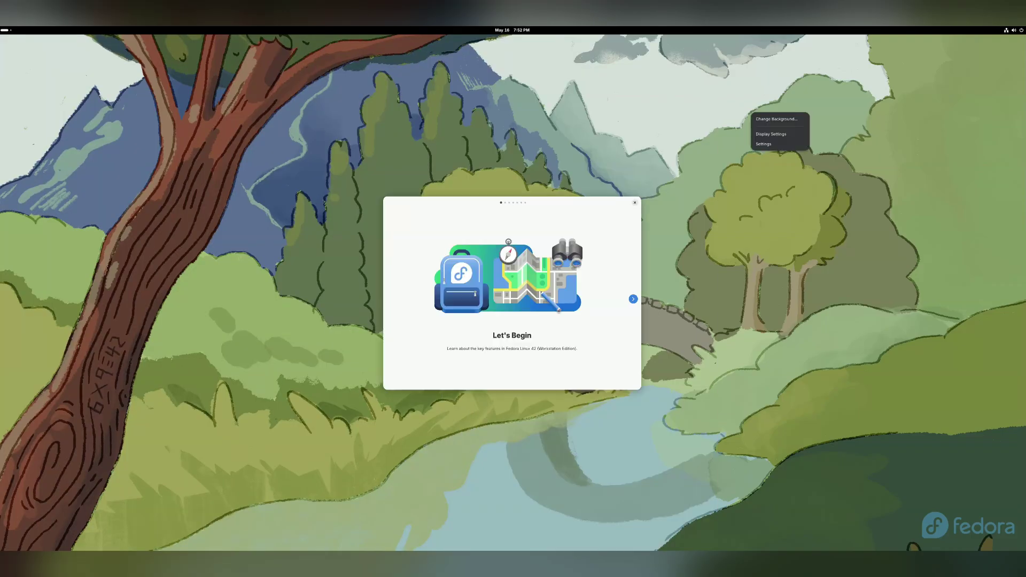
key(Escape)
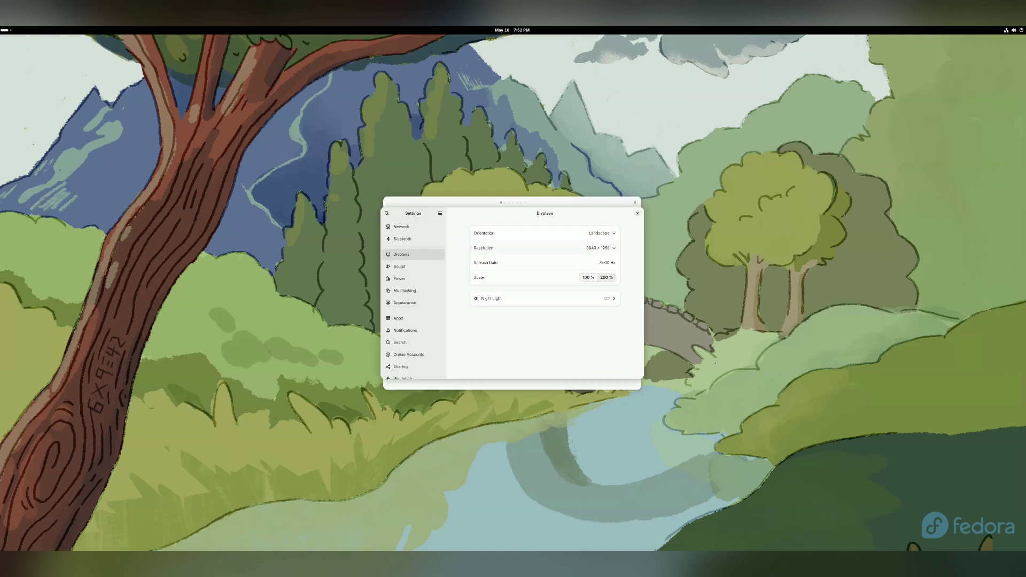
Pick 1360 × 768 (16:9) in the Resolution list, apply it, and keep the changes.
click(599, 248)
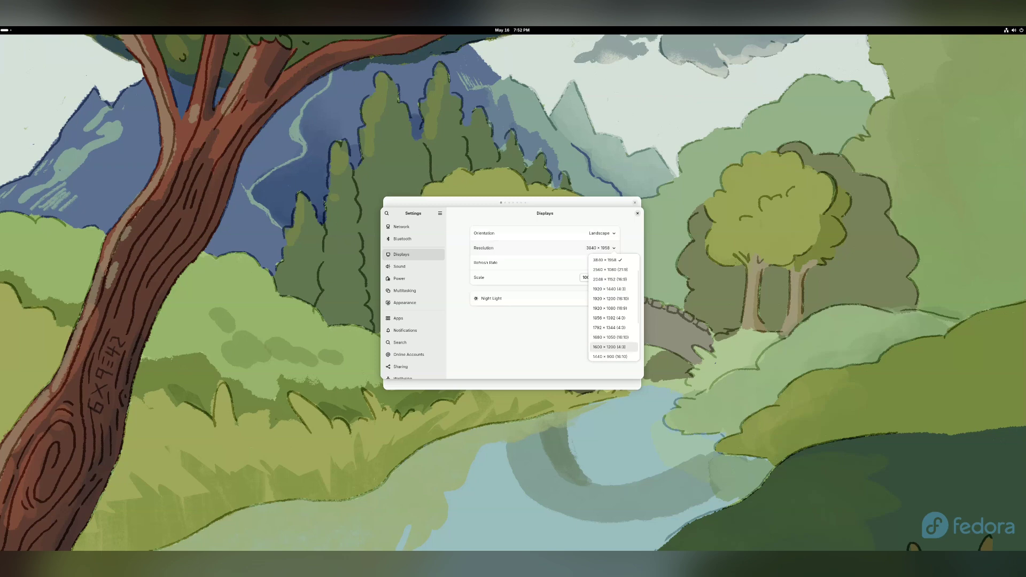
key(Up)
key(Down)
key(Down)
key(Down)
key(Down)
key(Down)
key(Return)
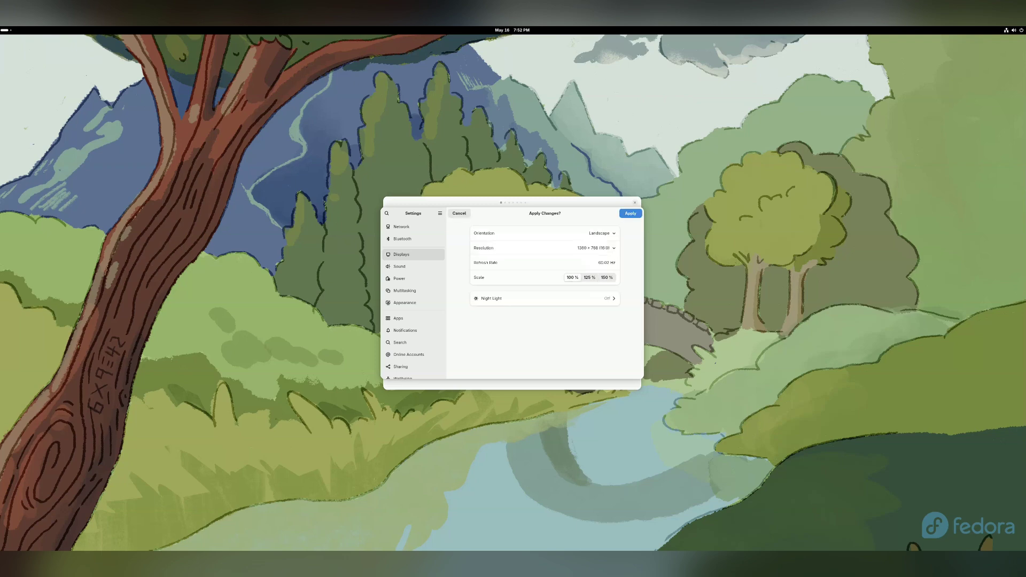
key(Return)
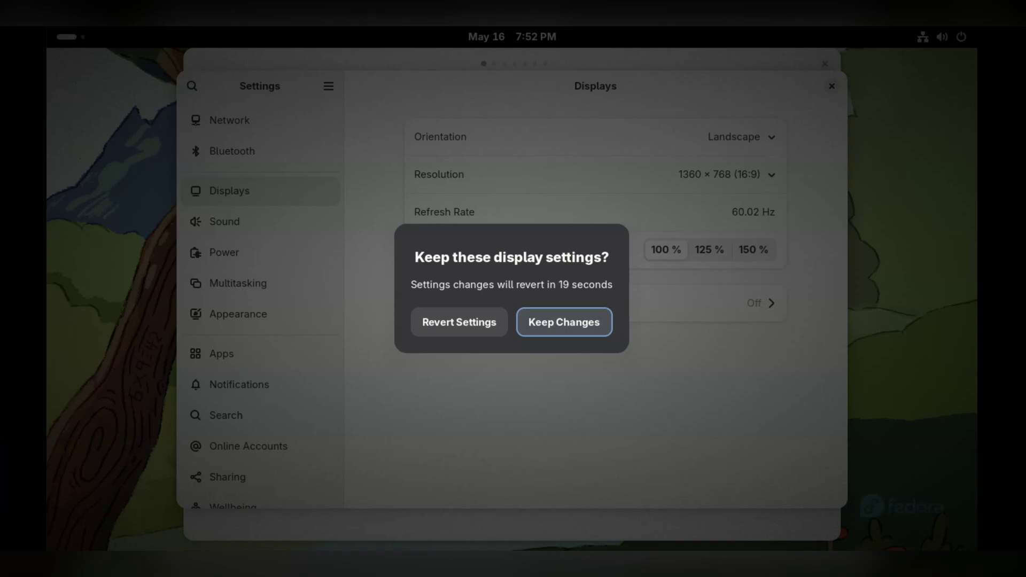
key(Return)
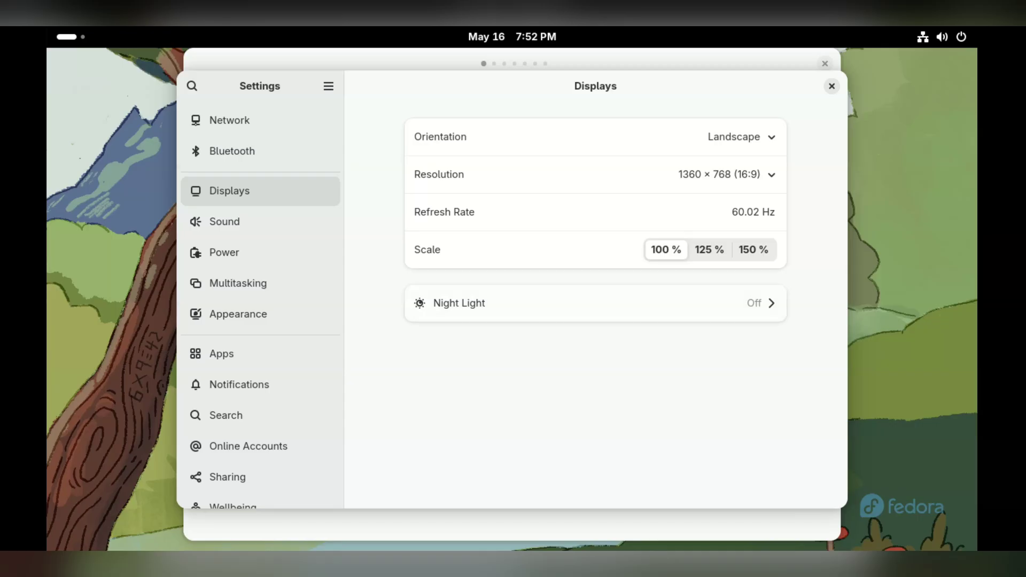
Quit Settings, step through the tour pages to That's It!, and close the tour.
key(ctrl+q)
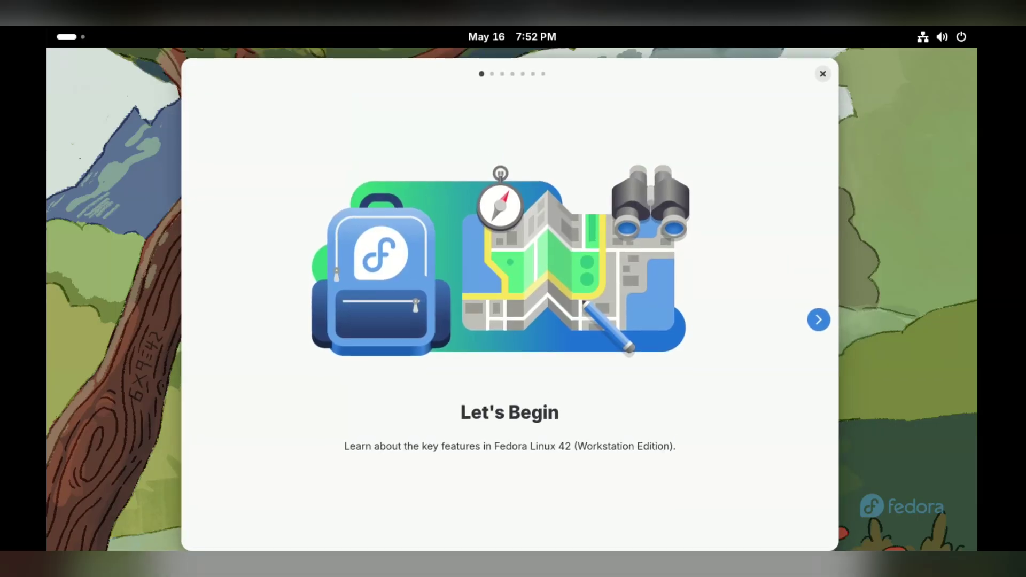
key(Right)
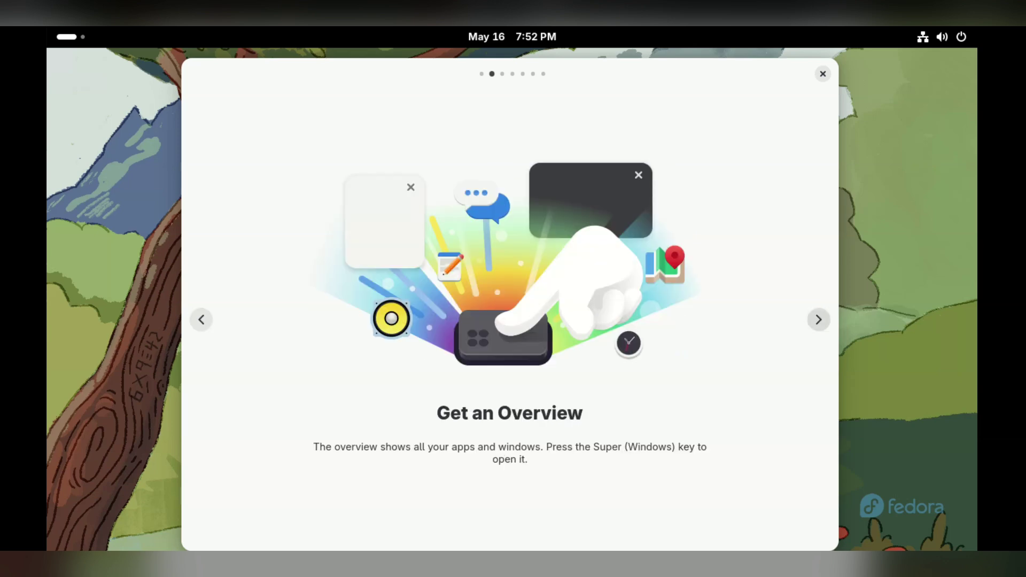
key(Right)
key(Right)
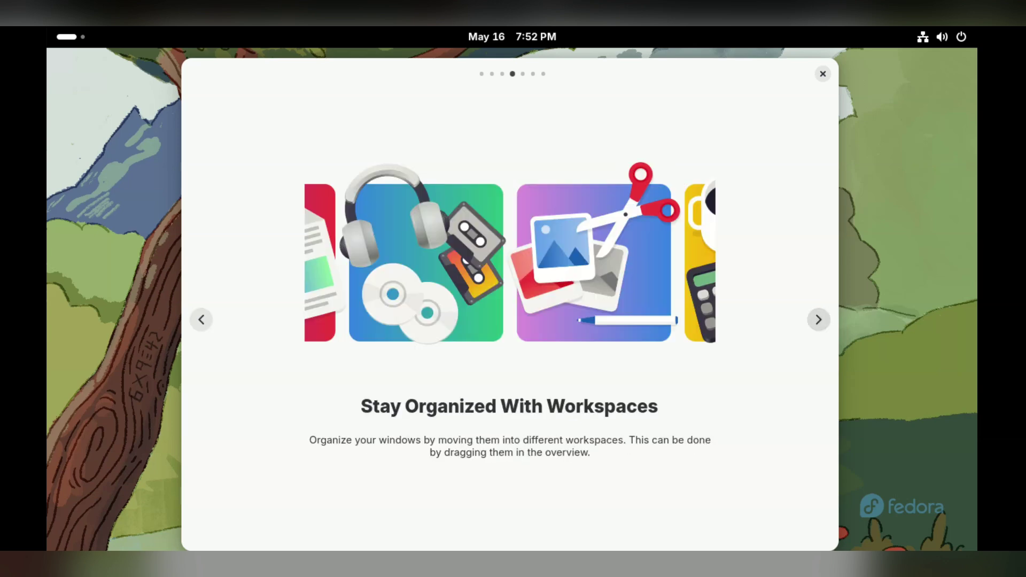
key(Right)
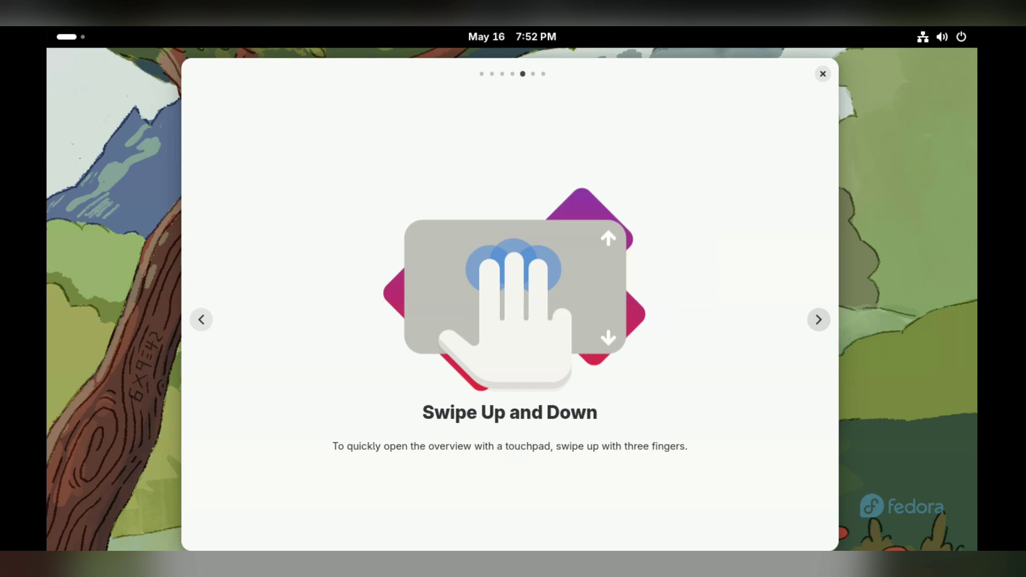
key(Right)
key(Right)
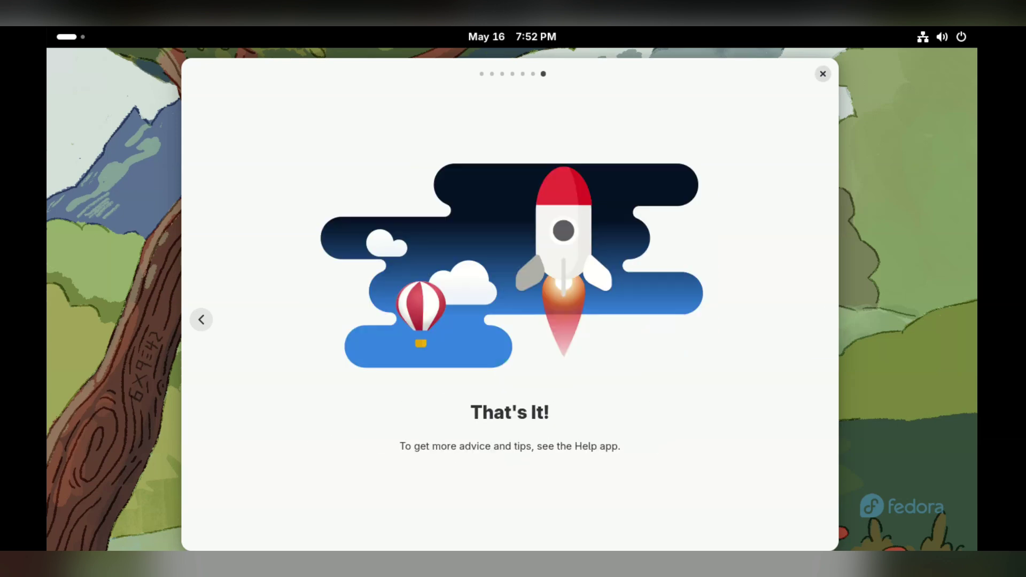
click(824, 74)
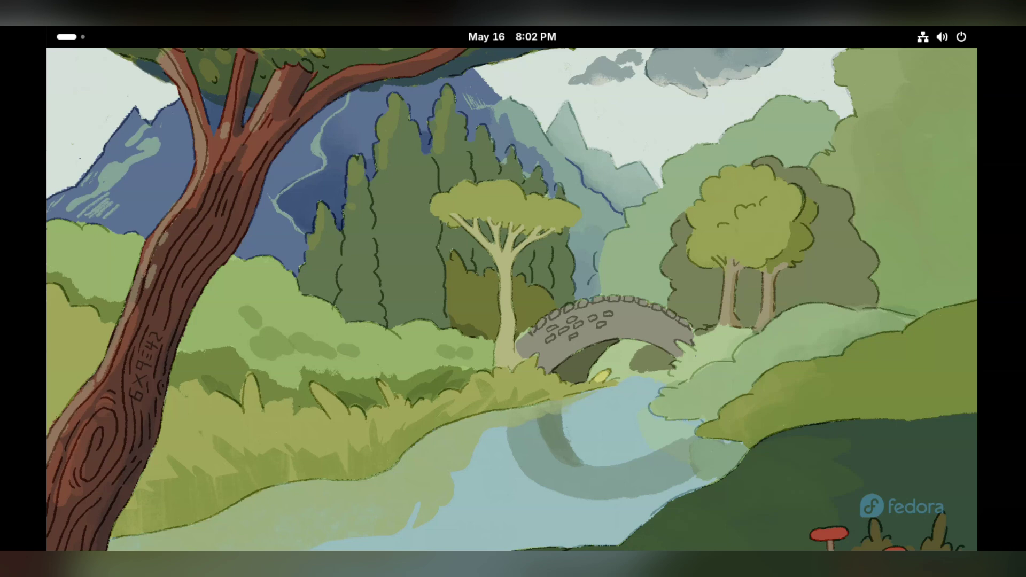
Launch Maps from the app grid by mistake, then reopen the grid and launch Settings.
click(71, 36)
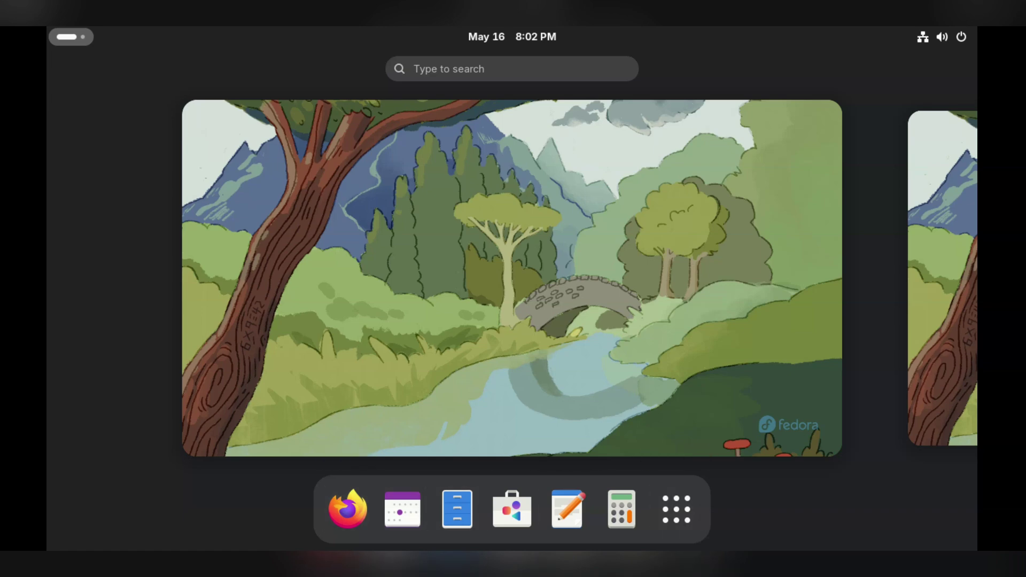
click(676, 510)
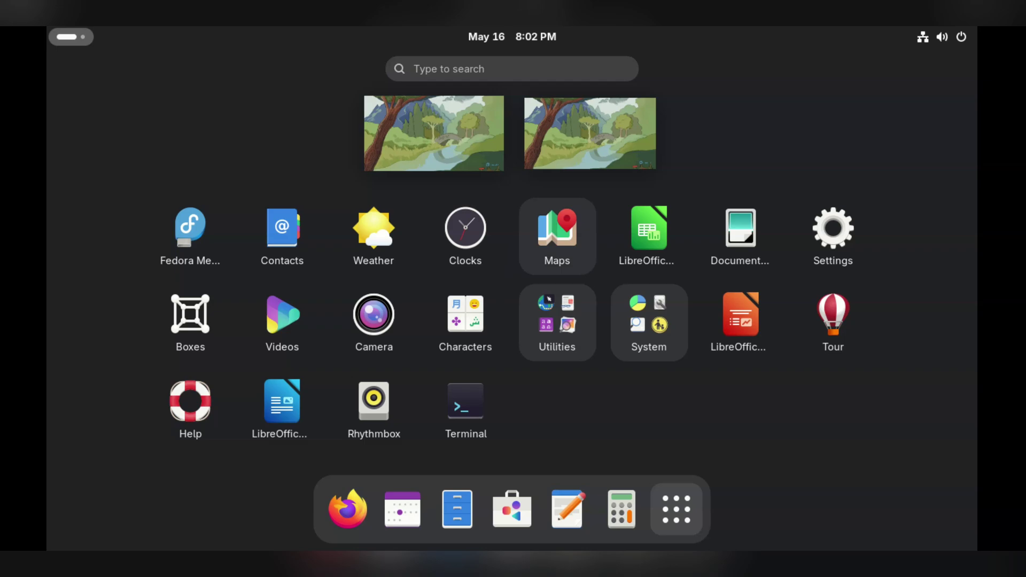
click(557, 235)
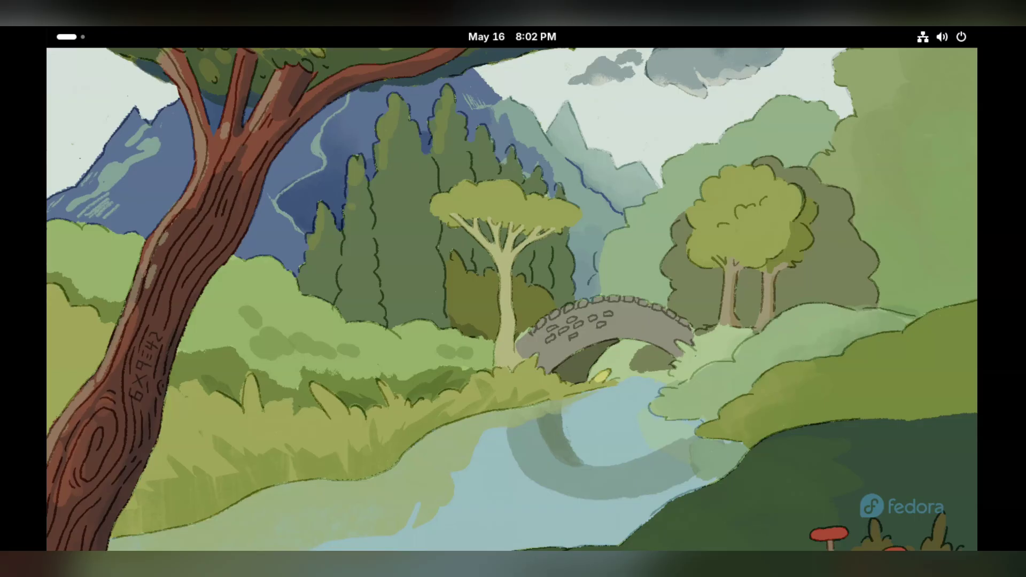
key(super)
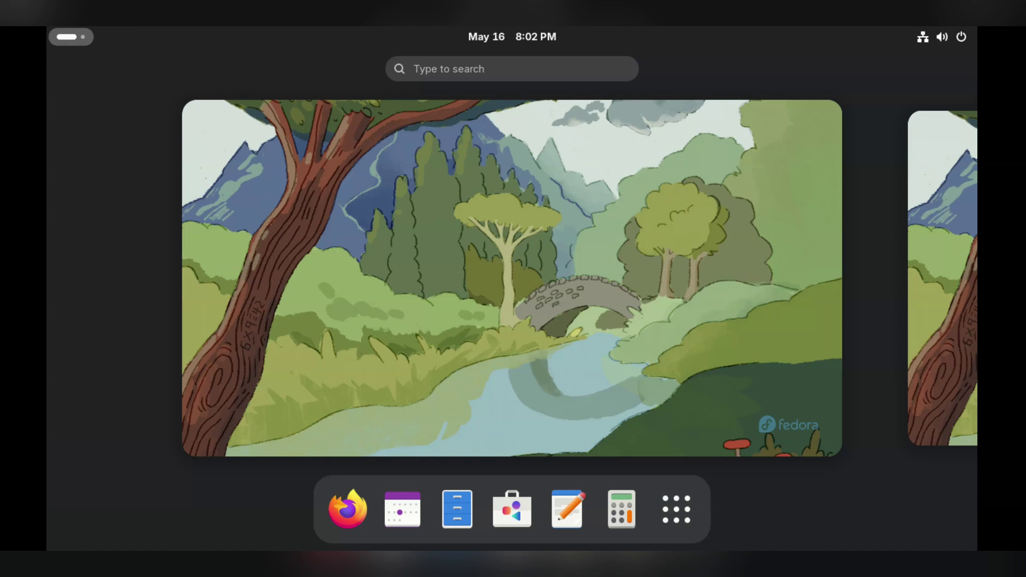
click(677, 510)
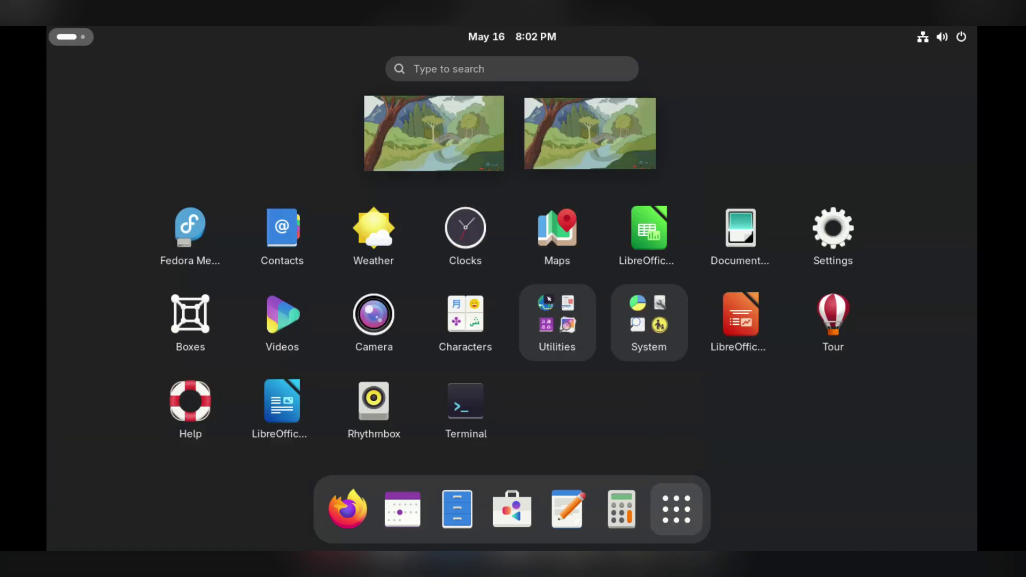
click(833, 235)
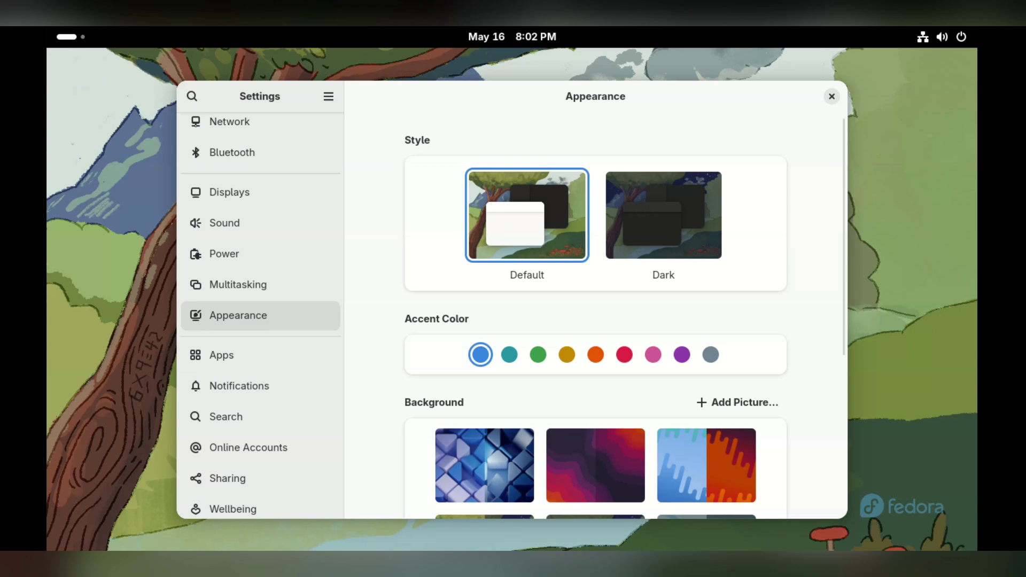
Preview the Dark style several times, settle on the light Default style, and pick the purple accent colour.
click(663, 215)
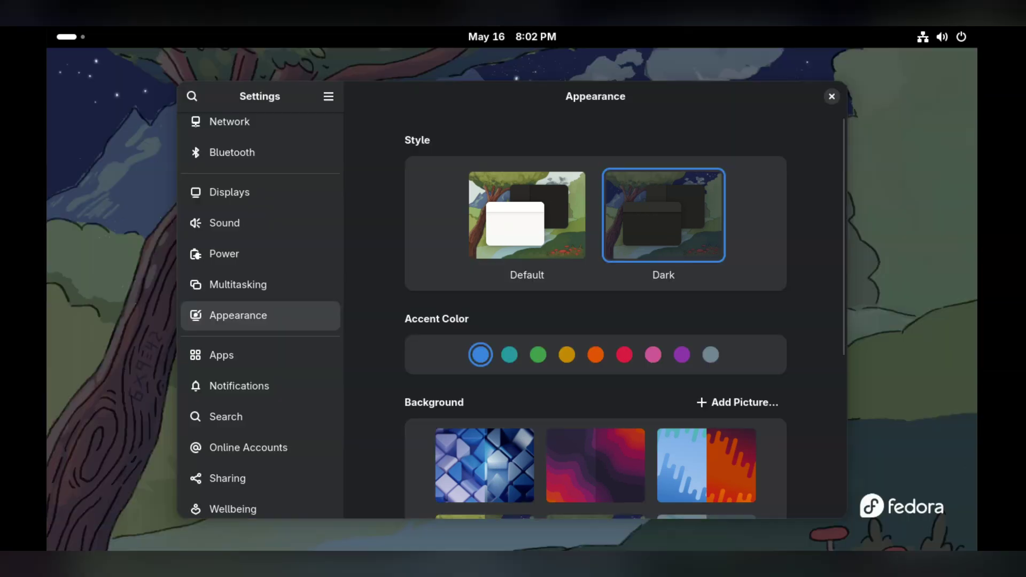
click(527, 215)
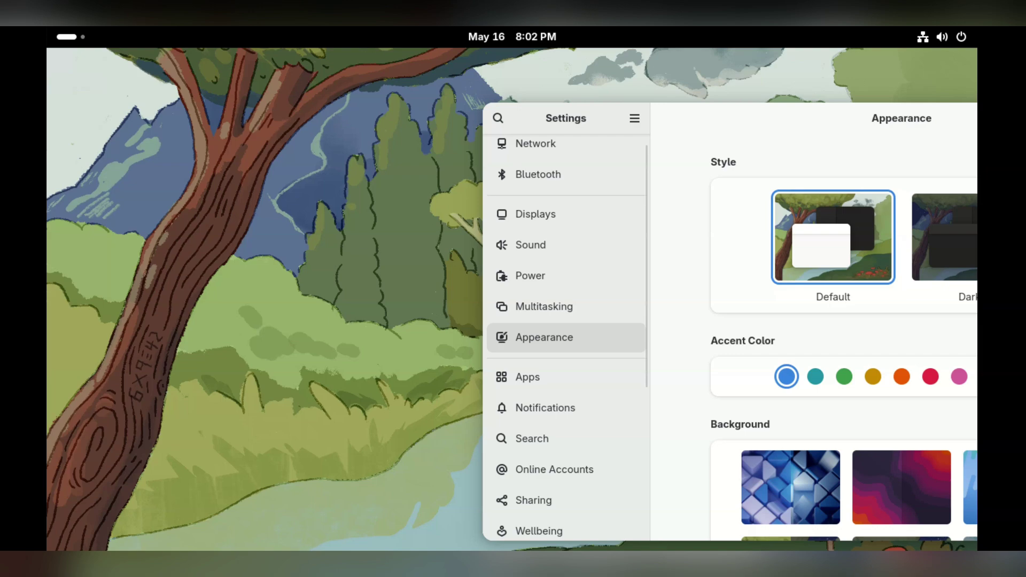
click(944, 237)
click(833, 237)
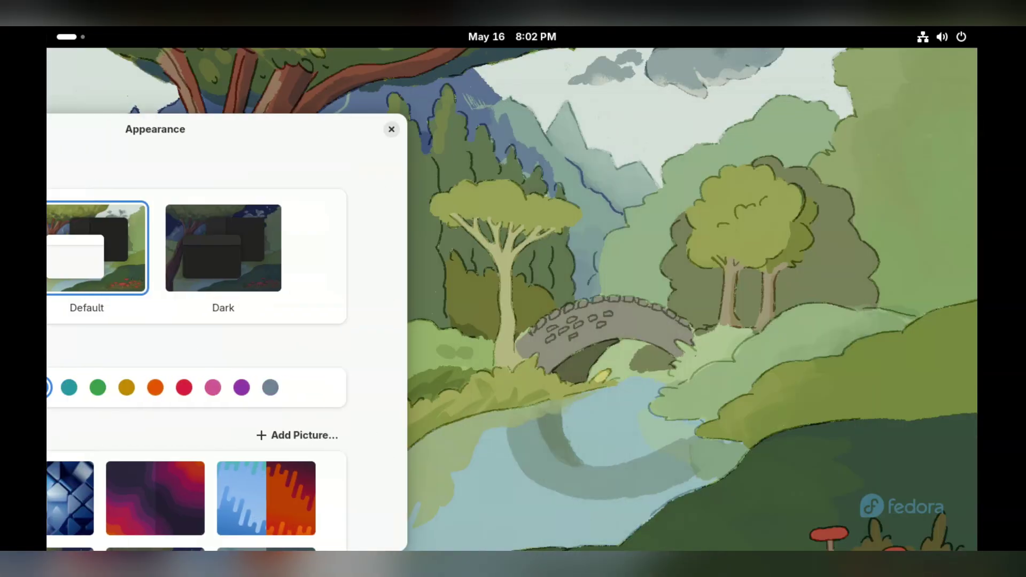
click(260, 247)
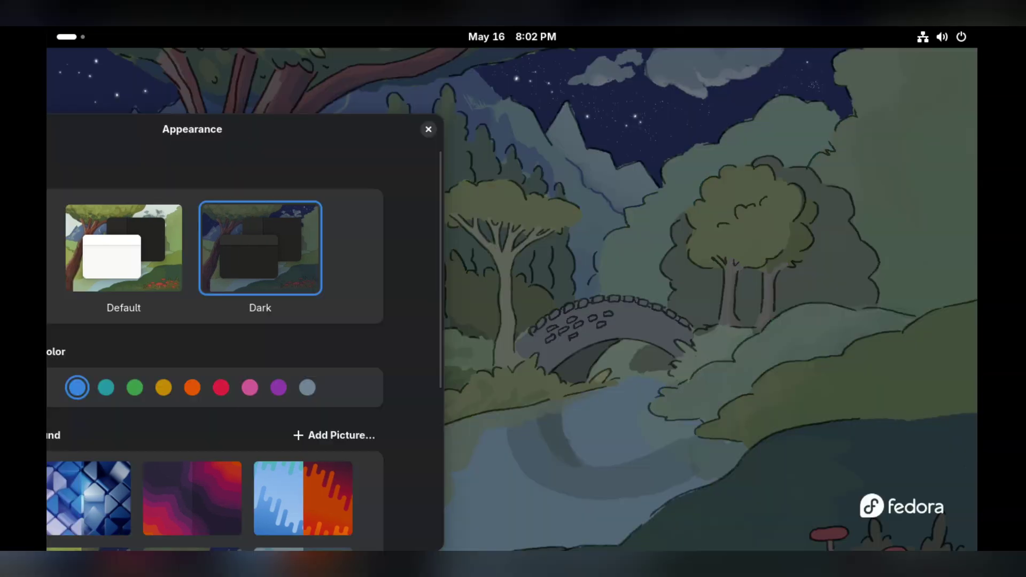
click(124, 248)
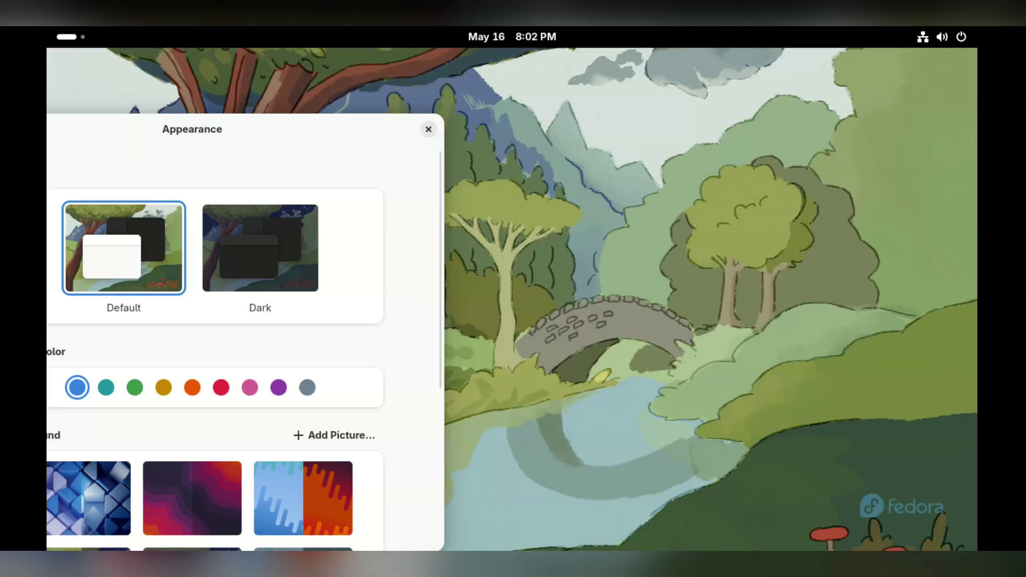
click(260, 247)
click(123, 247)
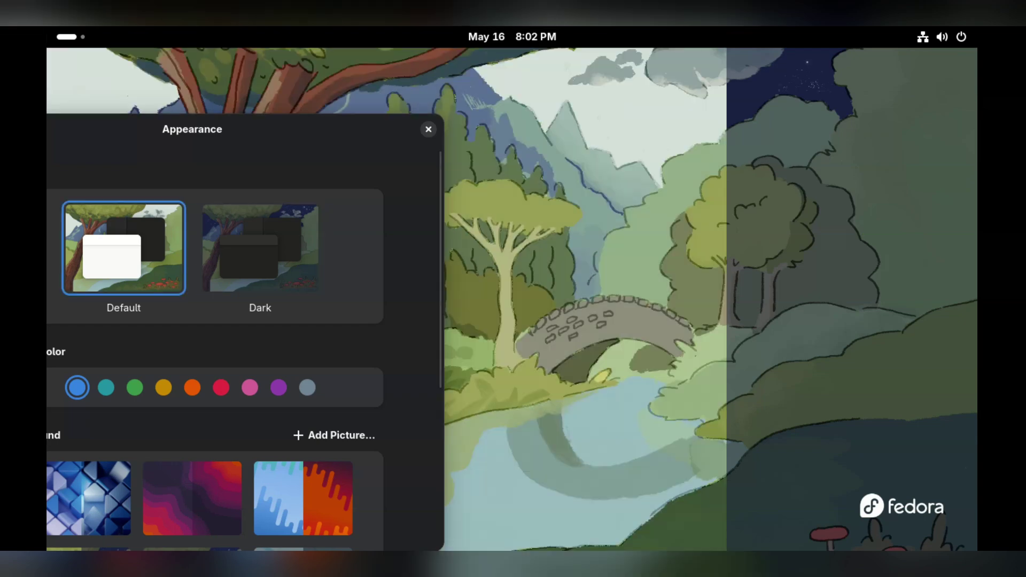
click(260, 248)
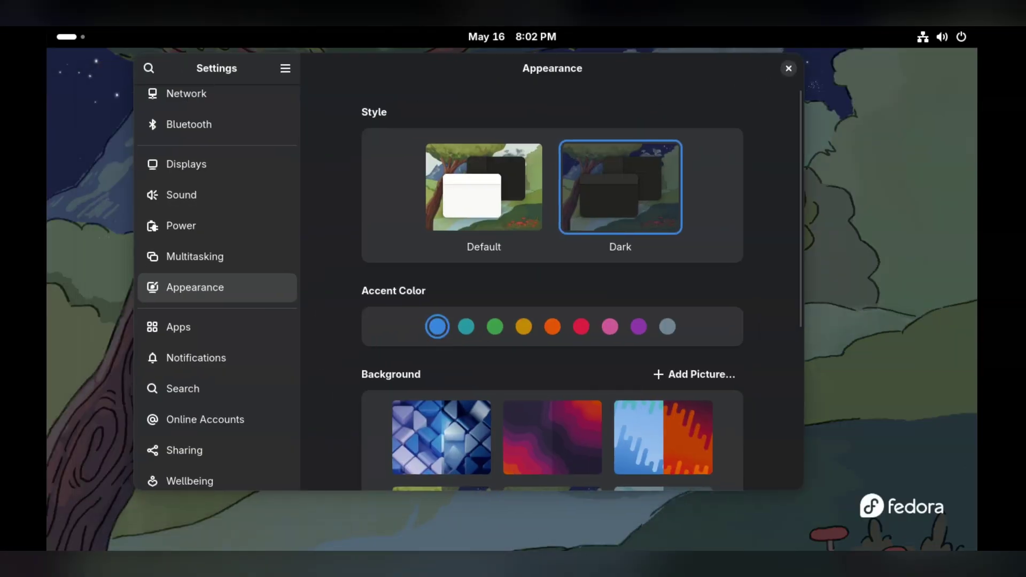
click(484, 188)
click(639, 326)
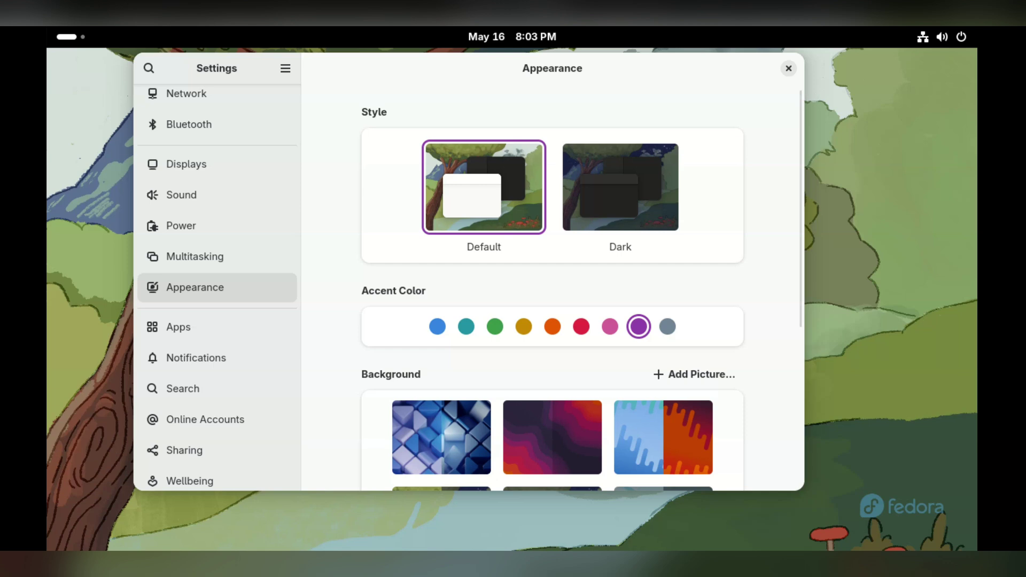
Switch the accent colour to green, briefly trying blue first.
click(495, 326)
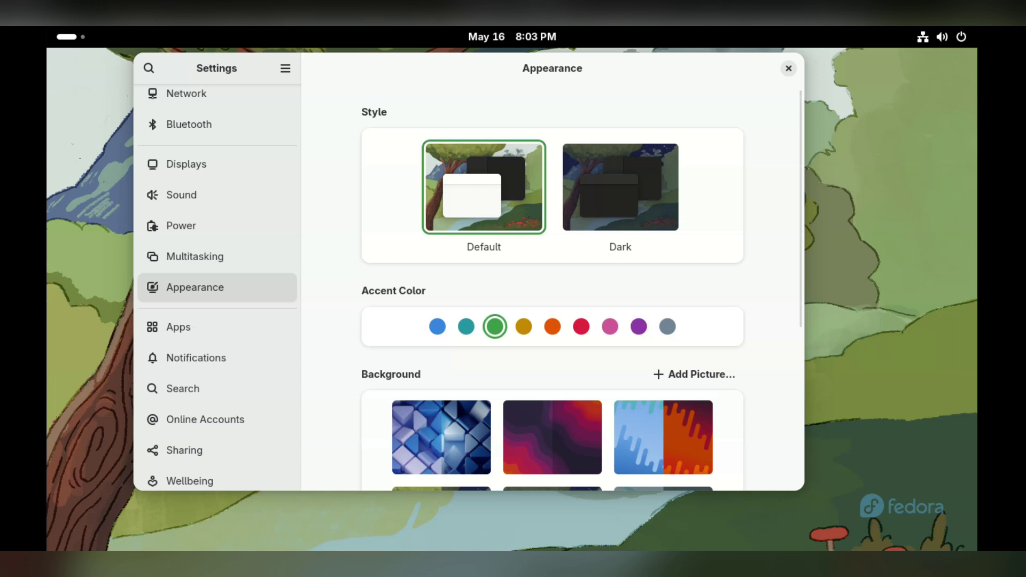
click(437, 326)
click(495, 326)
Preview the blue-cubes and green-abstract backgrounds, then keep the tree-landscape wallpaper.
scroll(552, 288, down, 2)
scroll(553, 289, down, 5)
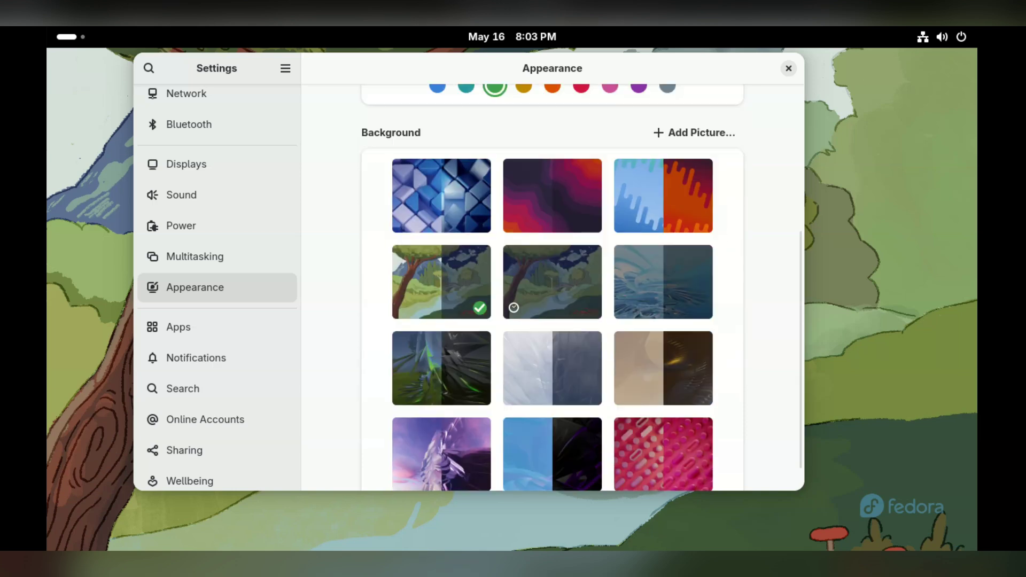
click(441, 196)
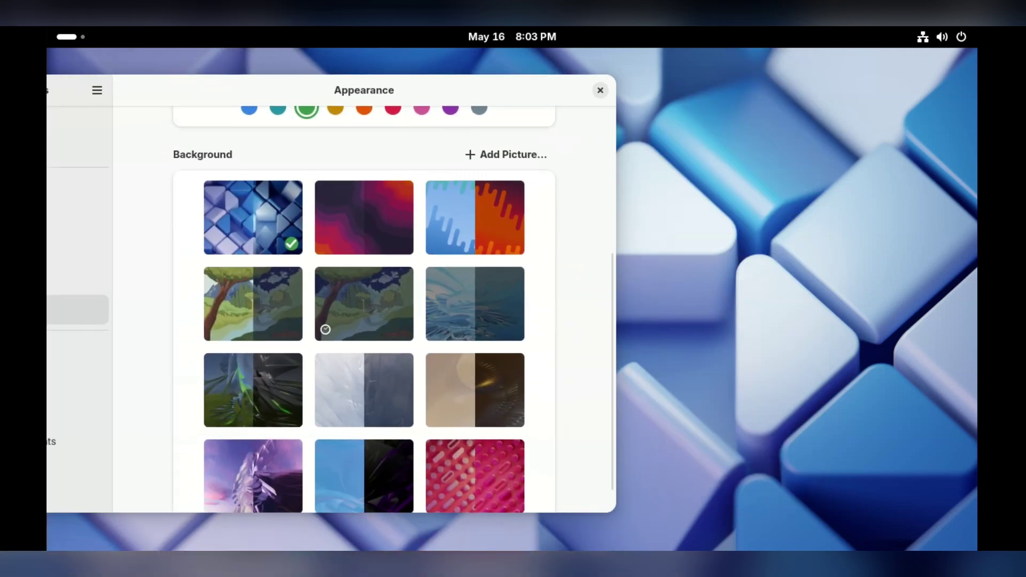
click(253, 390)
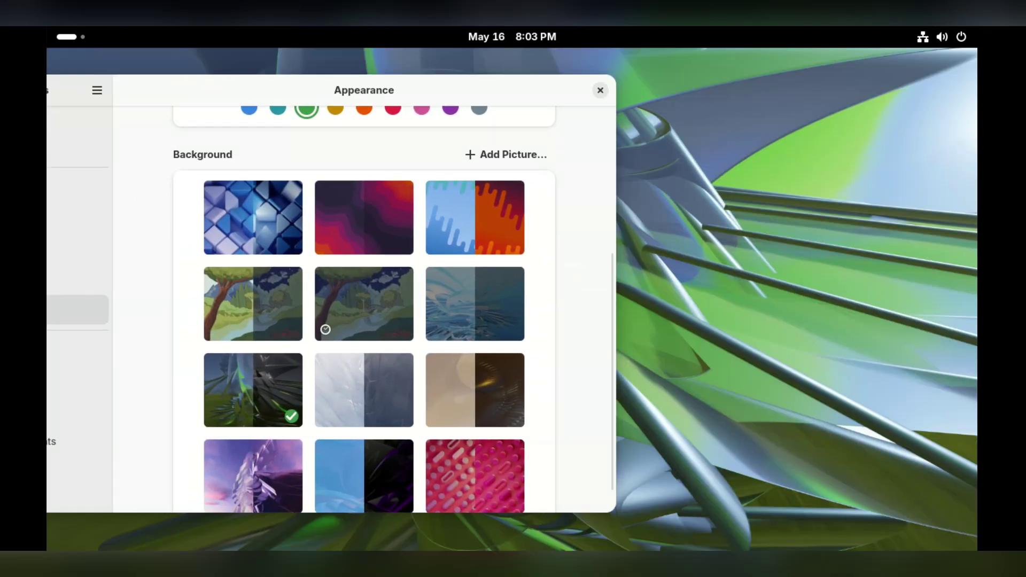
click(253, 303)
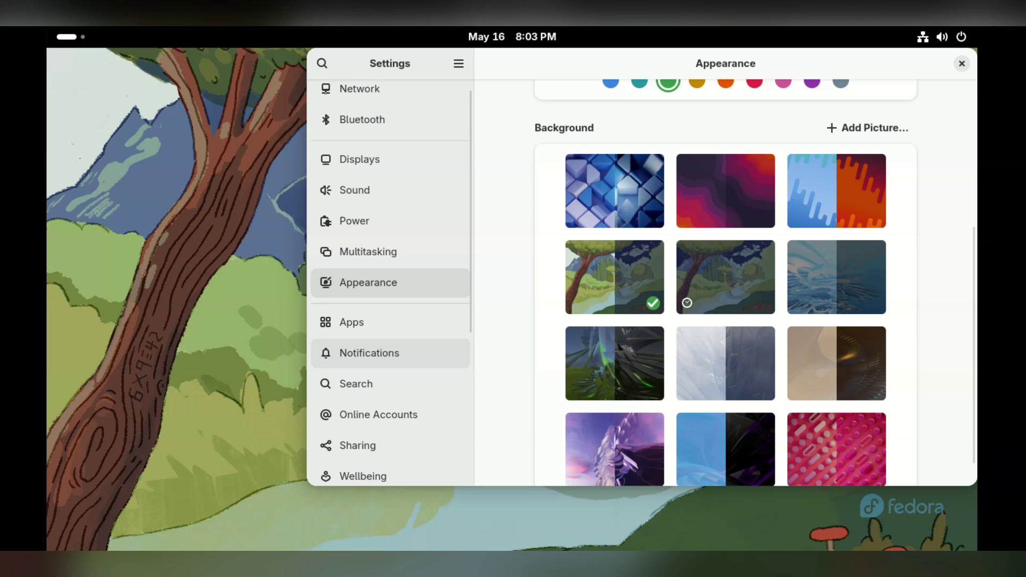
Step through Color Management, Keyboard and Mouse & Touchpad in the sidebar, ending on Wellbeing.
scroll(391, 363, down, 8)
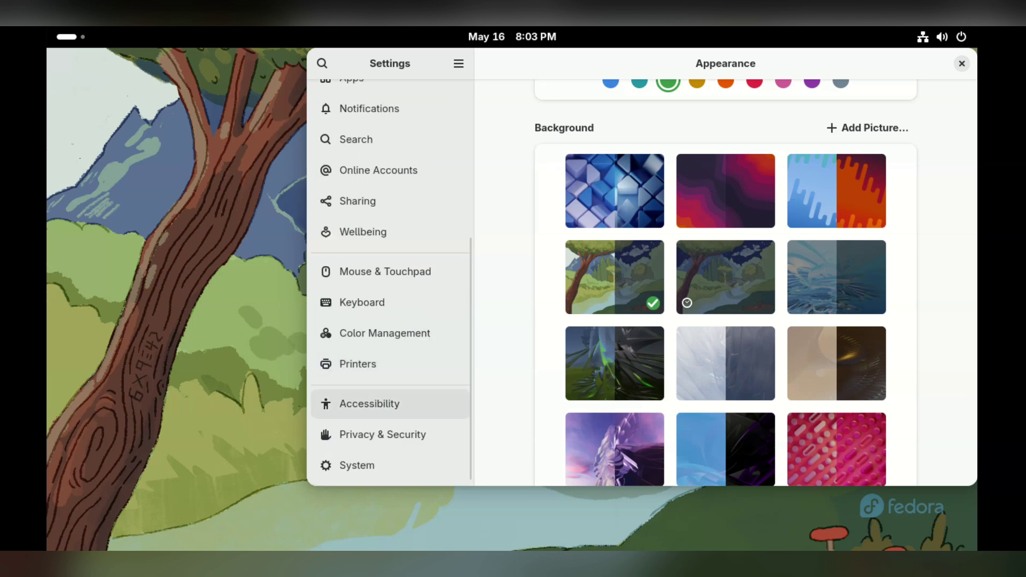
click(384, 333)
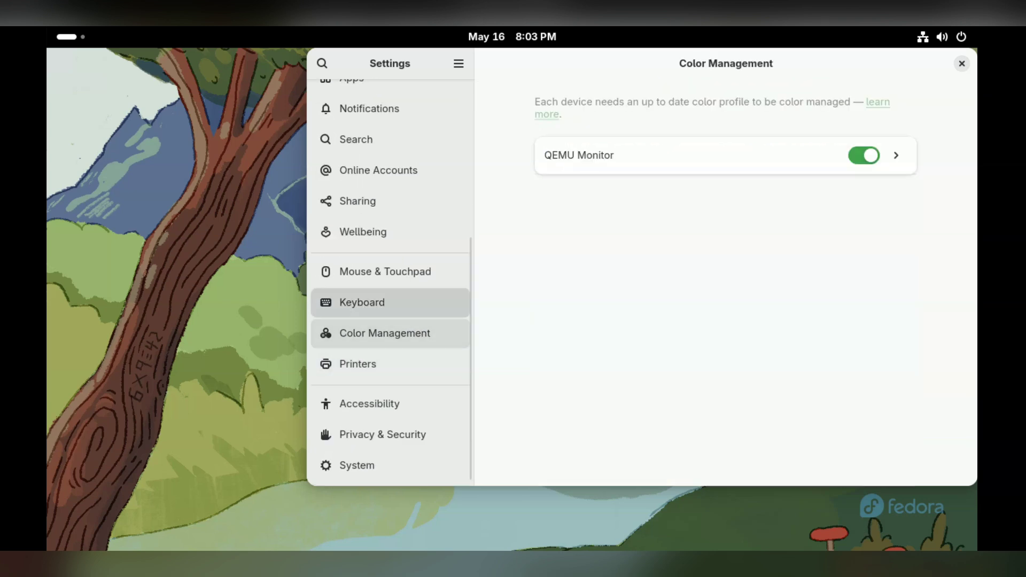
click(362, 302)
click(384, 272)
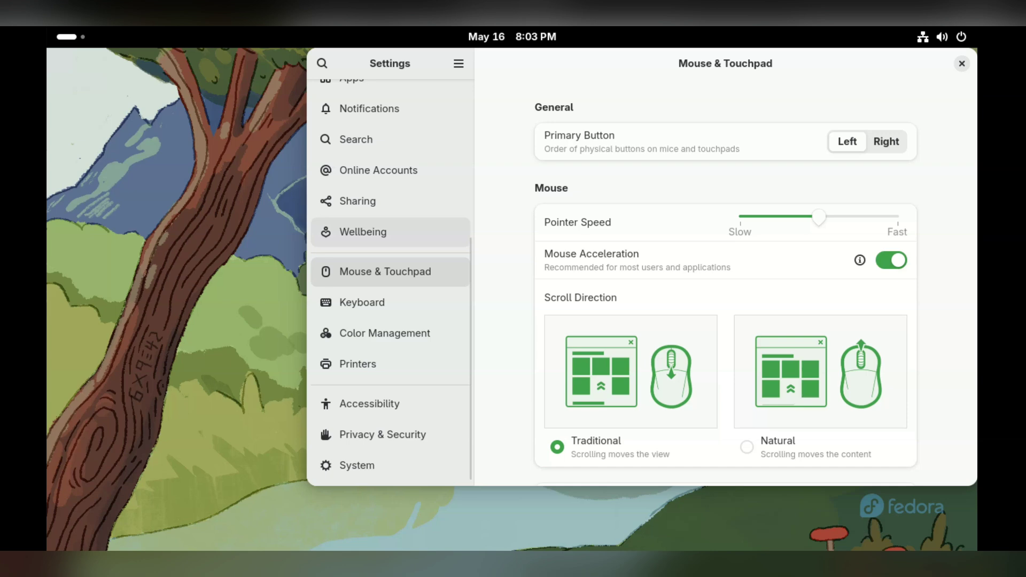
click(363, 232)
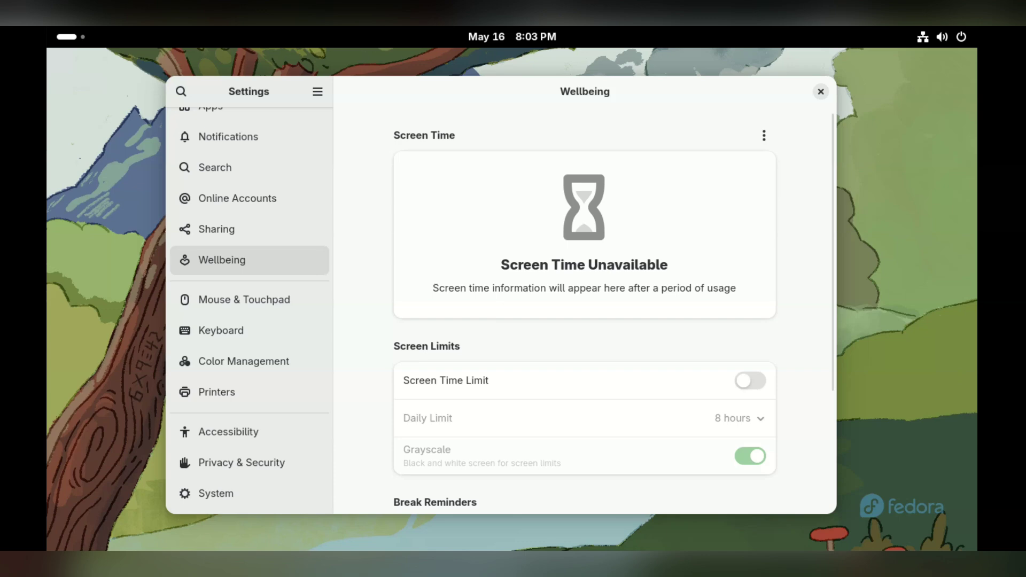
Turn on Screen Time Limit, keeping the daily limit at 8 hours.
scroll(585, 310, down, 2)
click(750, 333)
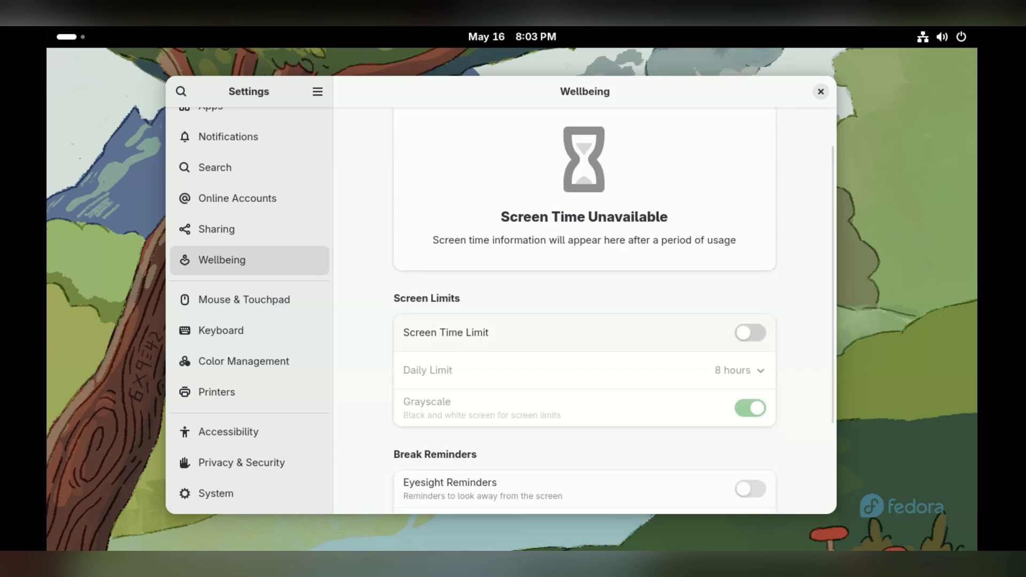
scroll(585, 310, down, 4)
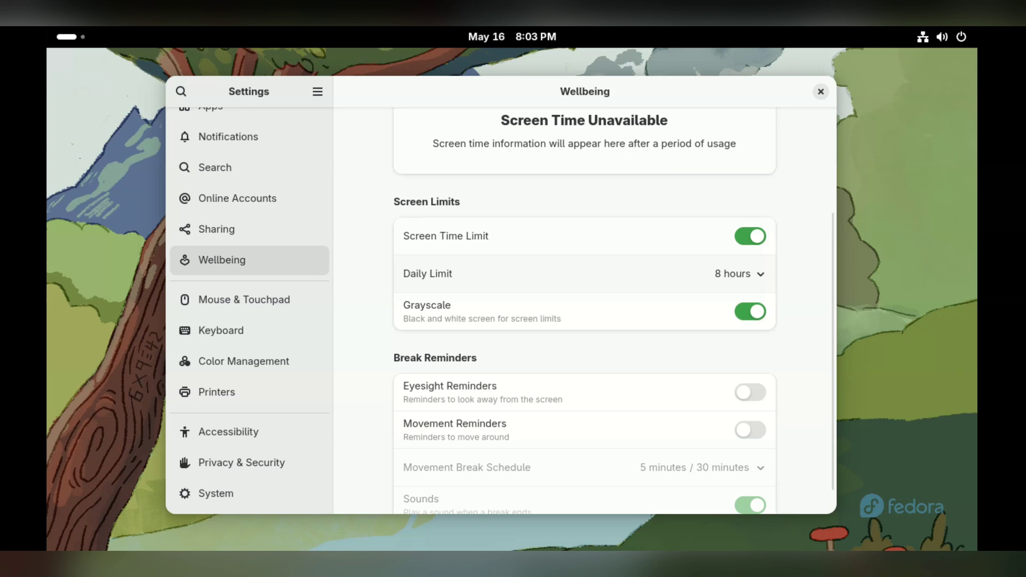
click(738, 274)
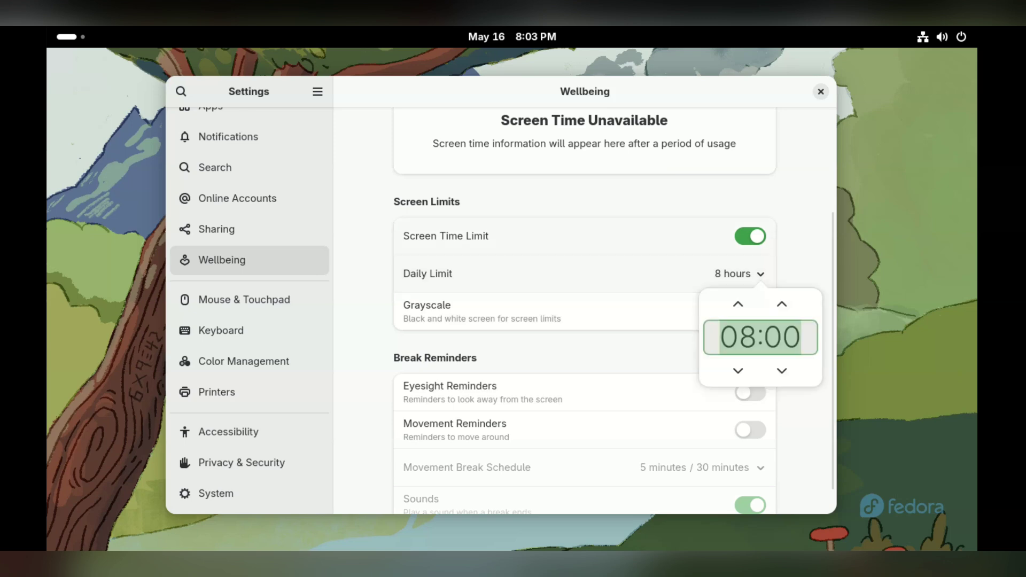
key(Escape)
Enable Eyesight and Movement Reminders with 2-minute breaks every 20 minutes, leaving the break-end sound on.
scroll(614, 314, down, 1)
click(751, 366)
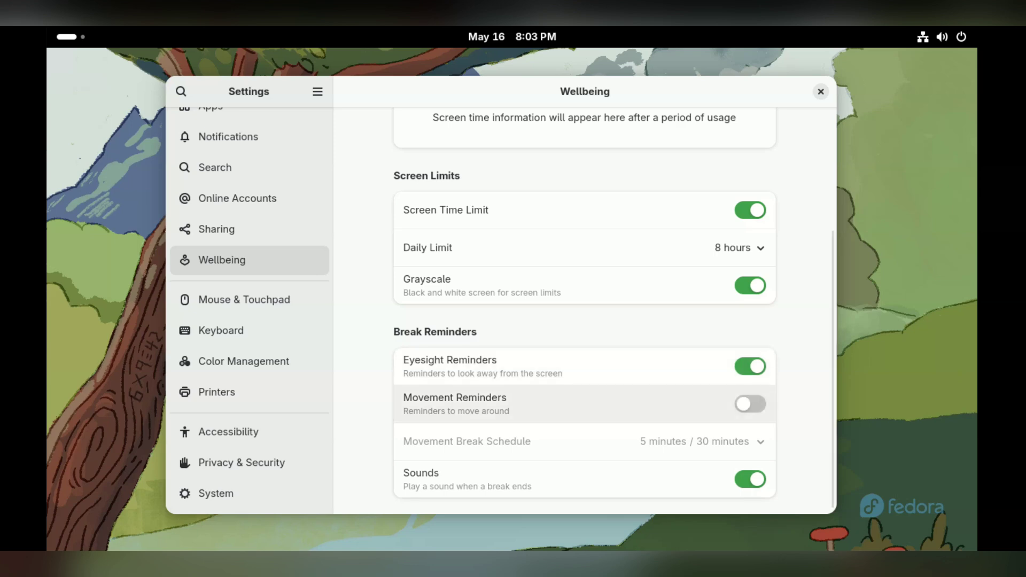
click(751, 404)
click(743, 442)
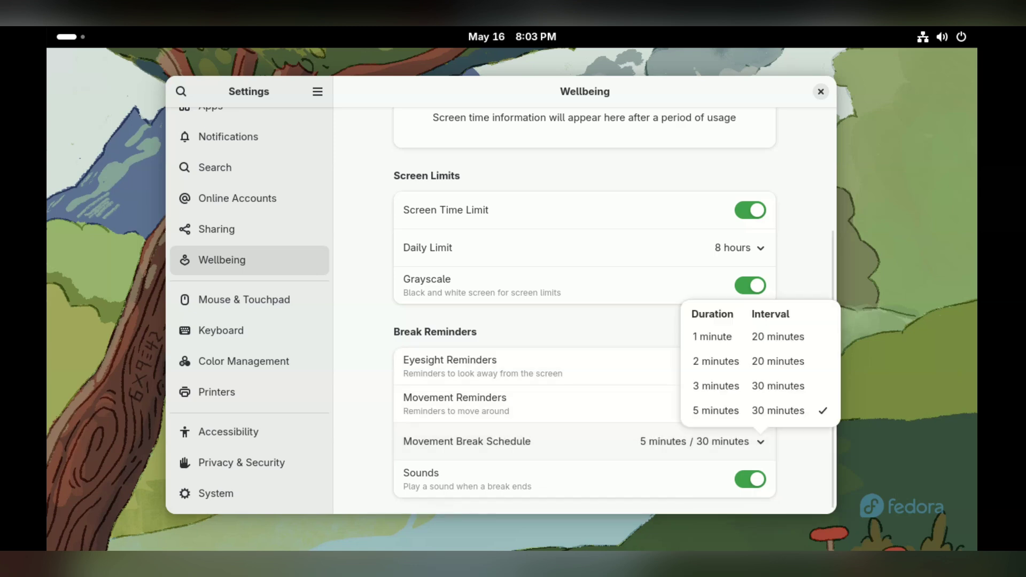
click(749, 362)
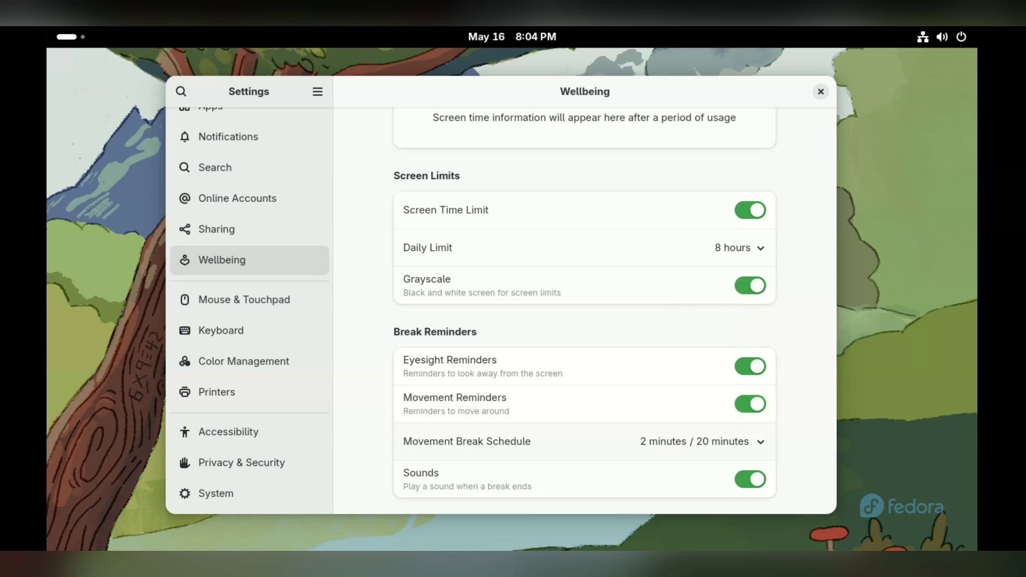
click(750, 480)
click(750, 479)
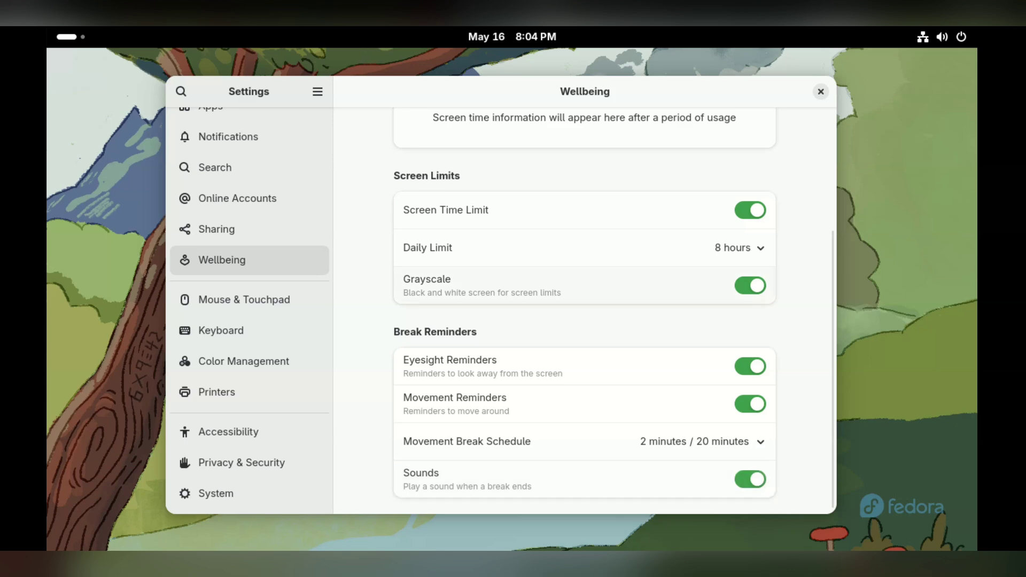
scroll(584, 310, up, 5)
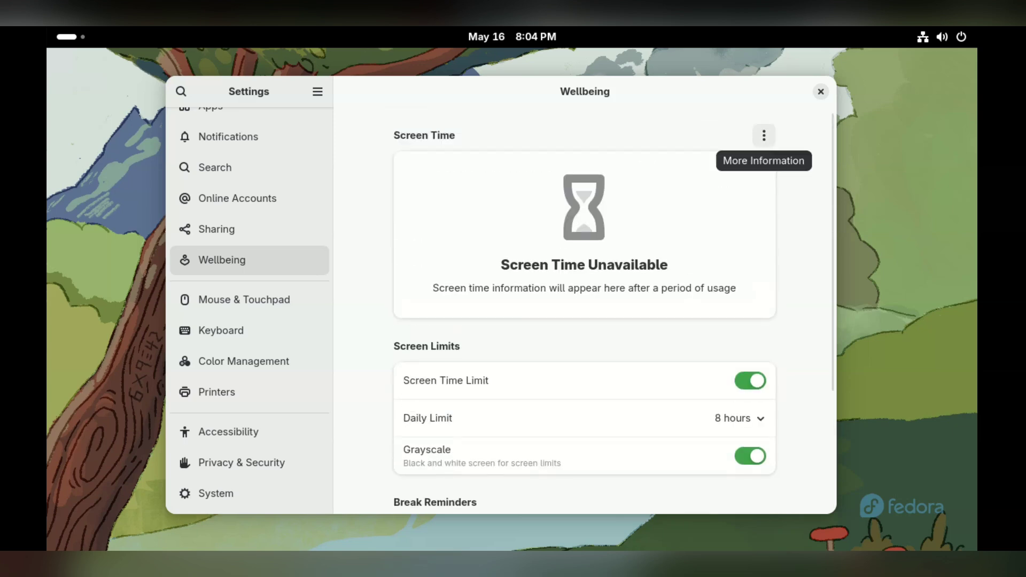